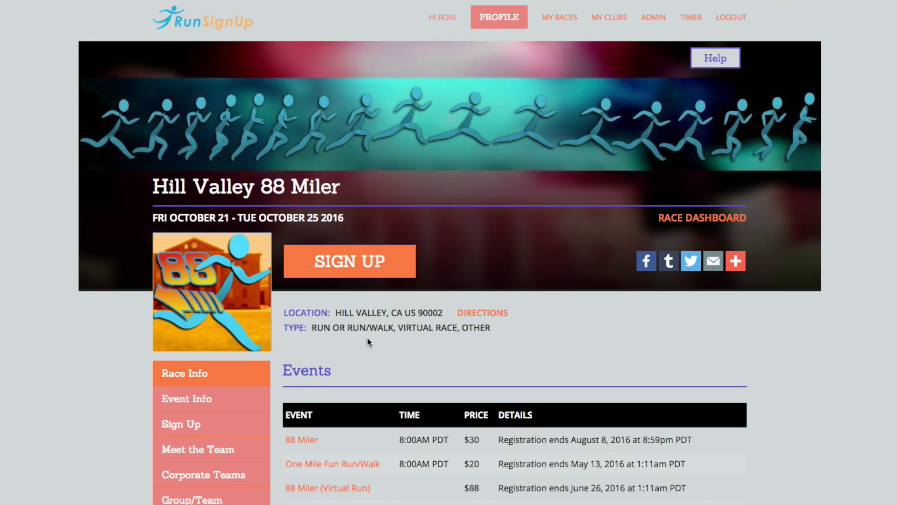
# - Open the race's contact form, then close it again
pyautogui.scroll(-10, 367, 338)
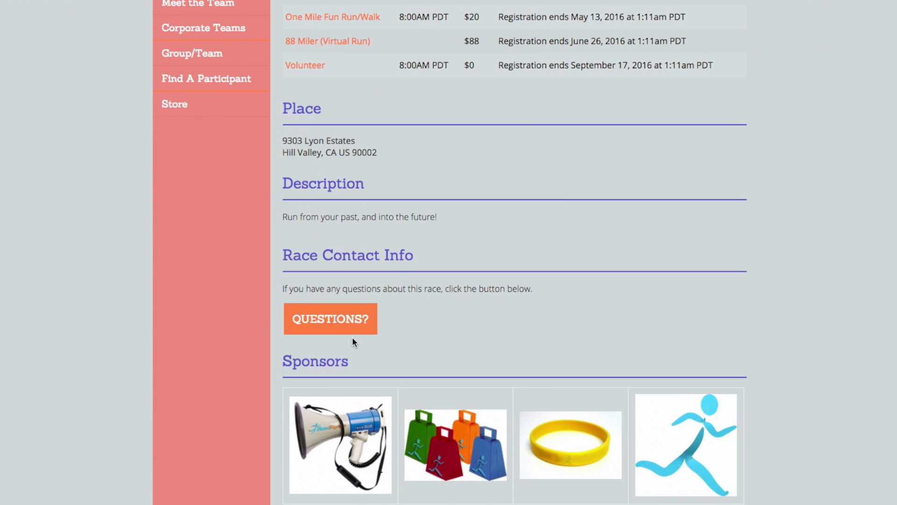
pyautogui.click(351, 324)
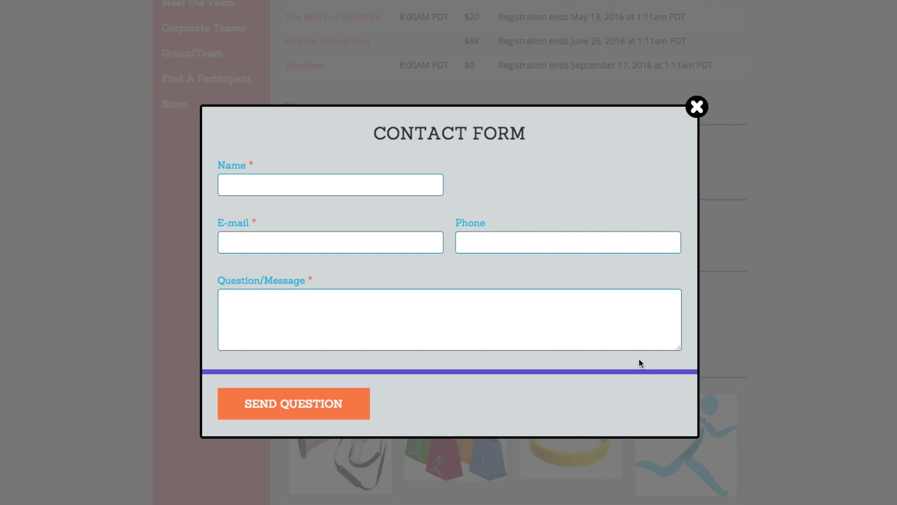
pyautogui.click(695, 108)
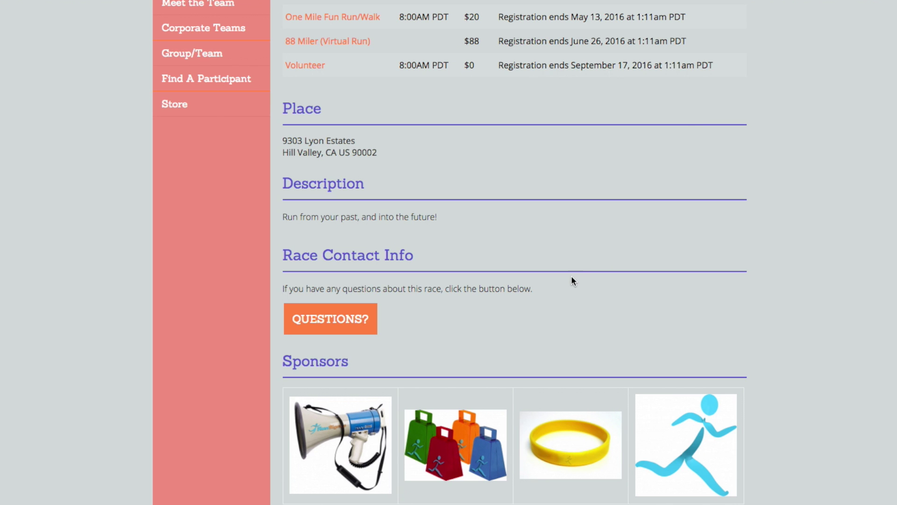
pyautogui.scroll(10, 571, 279)
# - From the profile's My Running Teams, open The Flying Deloreans under Hill Valley 88 Miler
pyautogui.click(502, 17)
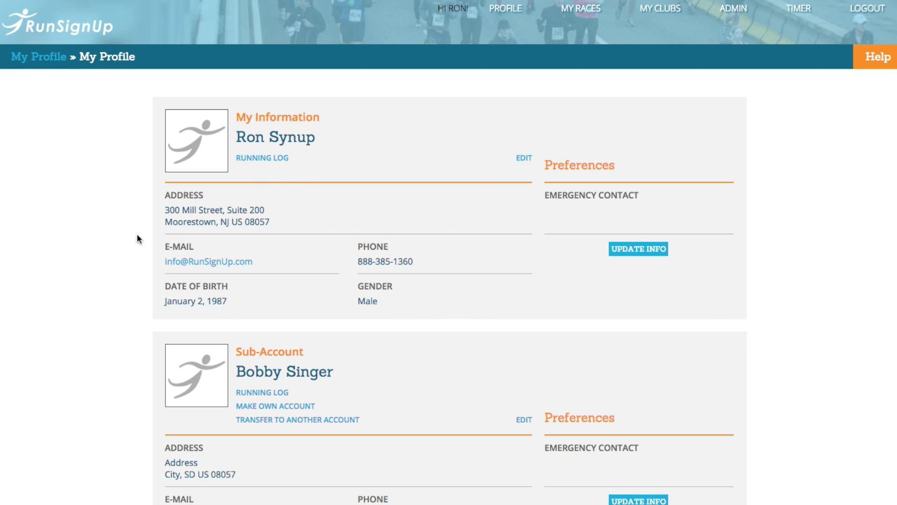
pyautogui.scroll(-15, 107, 206)
pyautogui.scroll(1, 105, 201)
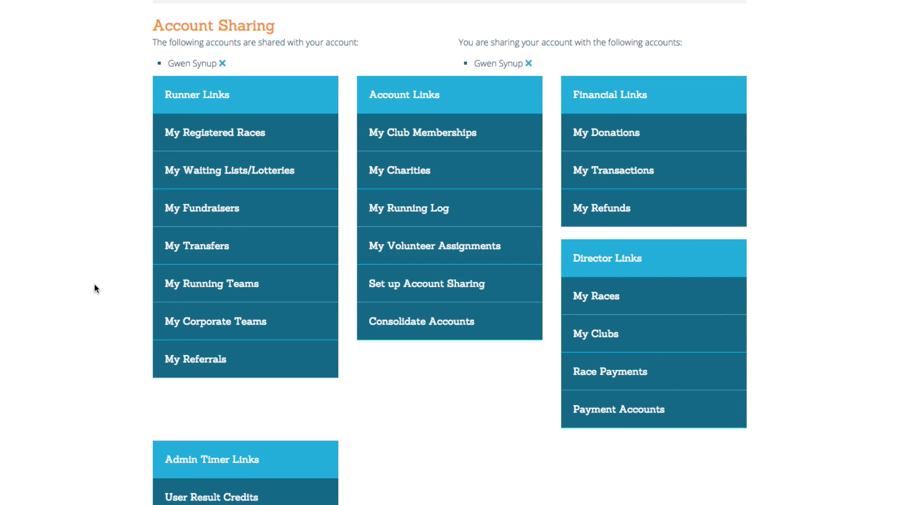
pyautogui.click(267, 292)
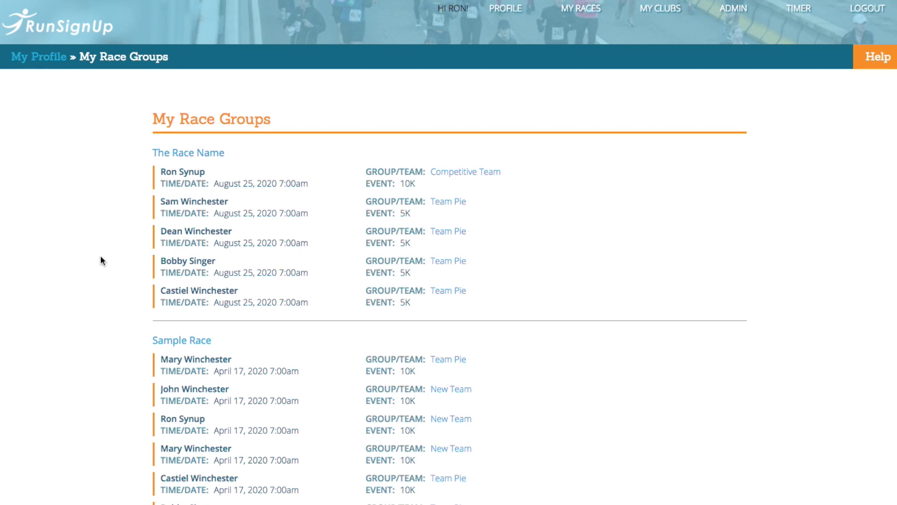
pyautogui.scroll(-20, 125, 256)
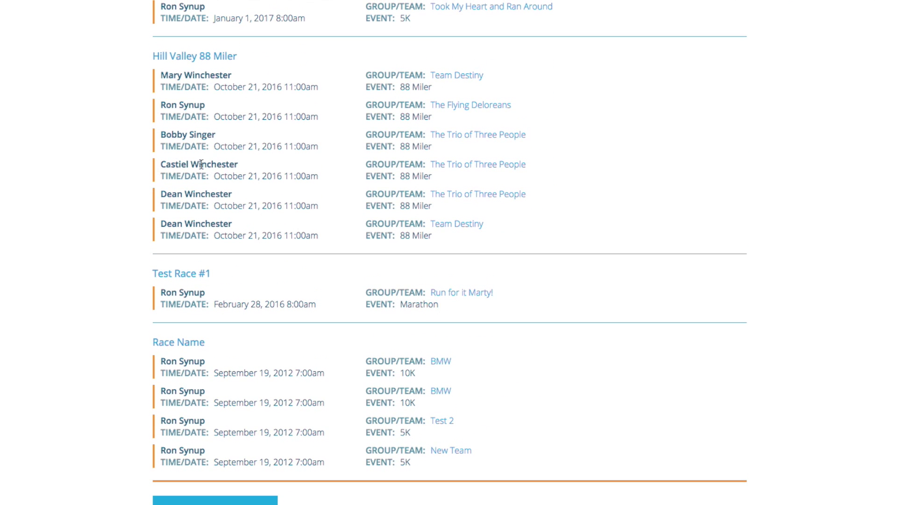
pyautogui.click(448, 109)
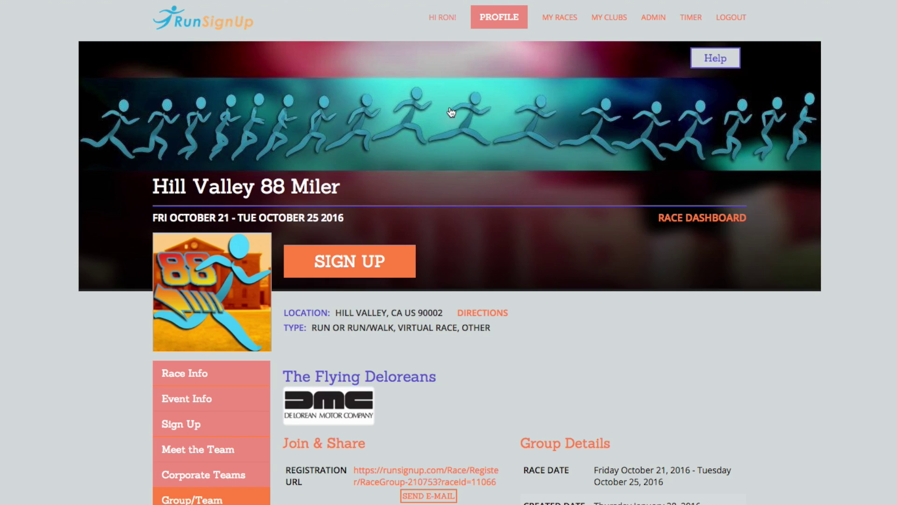
pyautogui.scroll(-5, 543, 403)
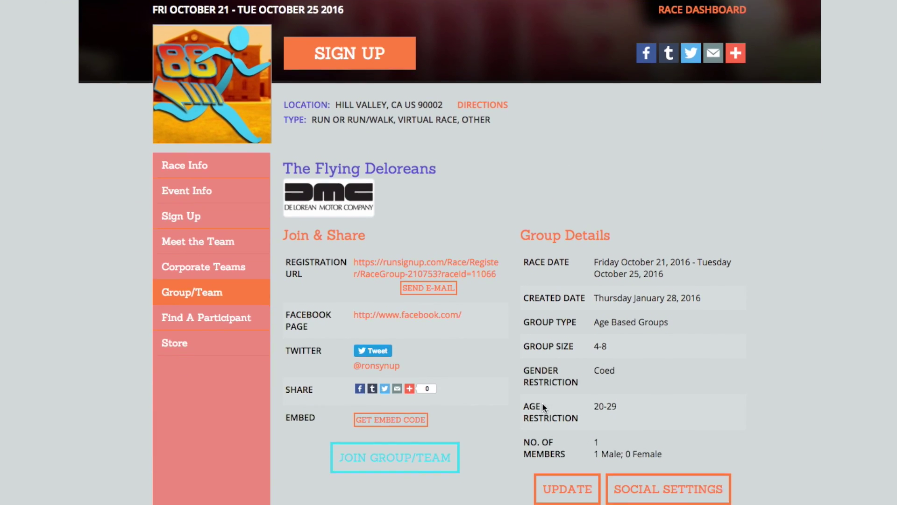
pyautogui.scroll(-5, 542, 402)
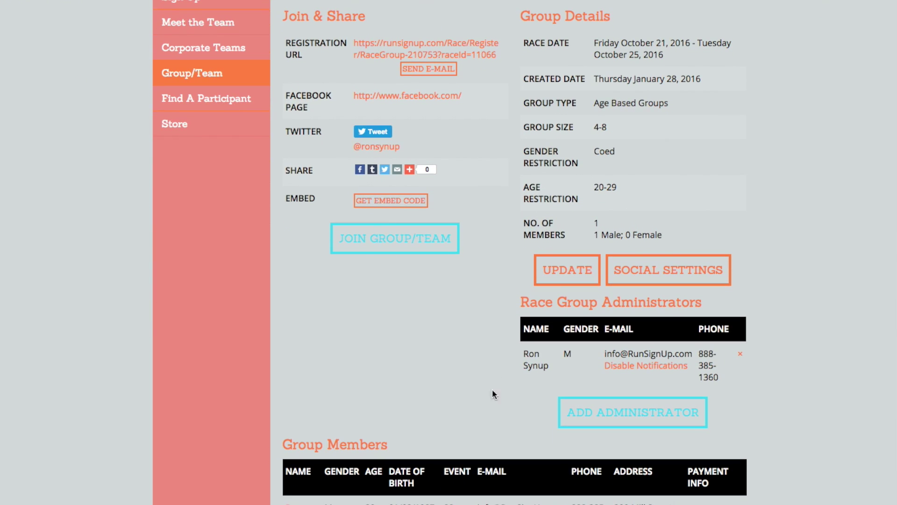
pyautogui.scroll(-3, 411, 374)
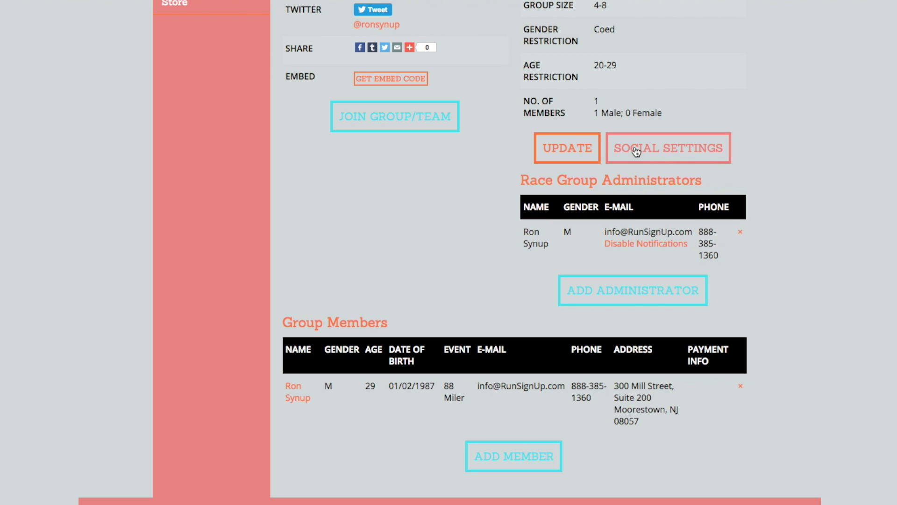
pyautogui.scroll(12, 511, 241)
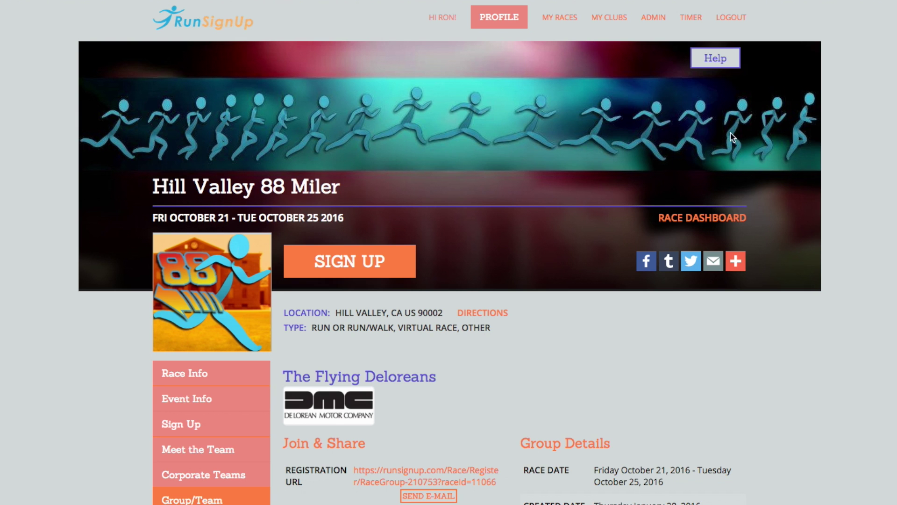
pyautogui.click(728, 20)
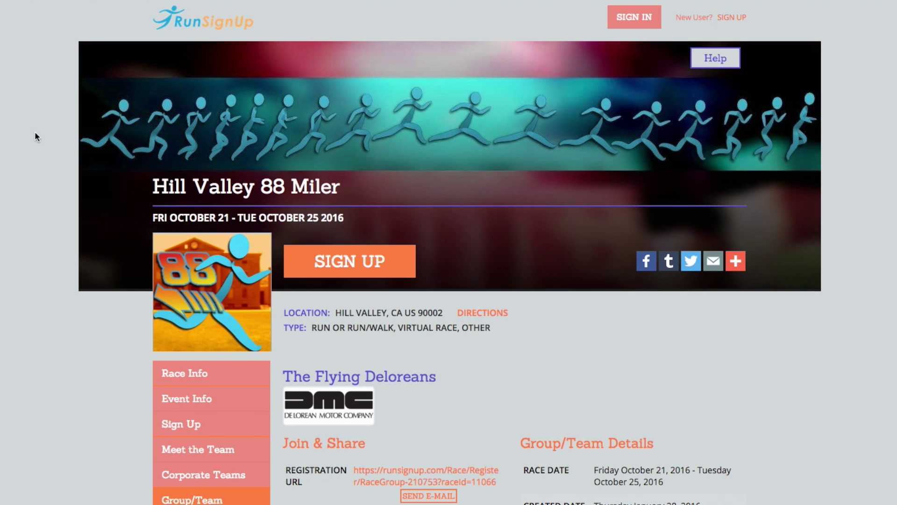
pyautogui.scroll(-5, 35, 249)
pyautogui.scroll(-2, 57, 248)
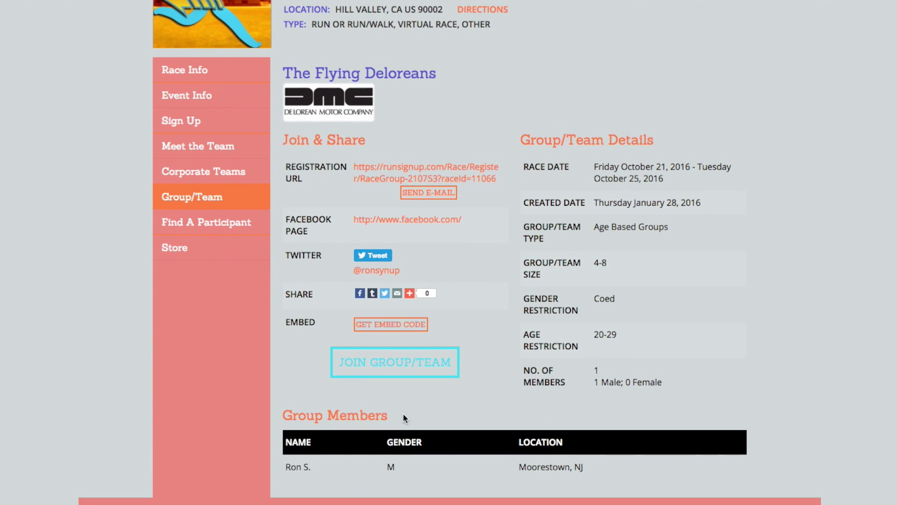
pyautogui.scroll(9, 74, 271)
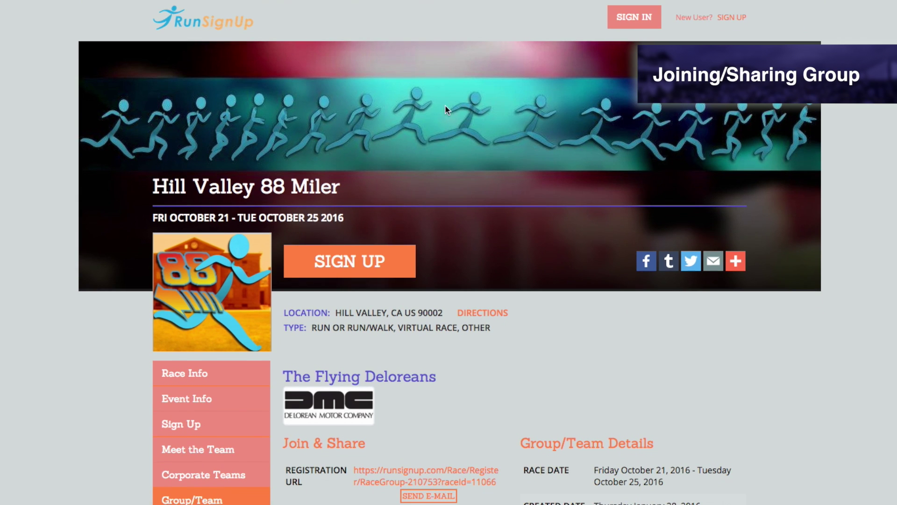
pyautogui.click(619, 23)
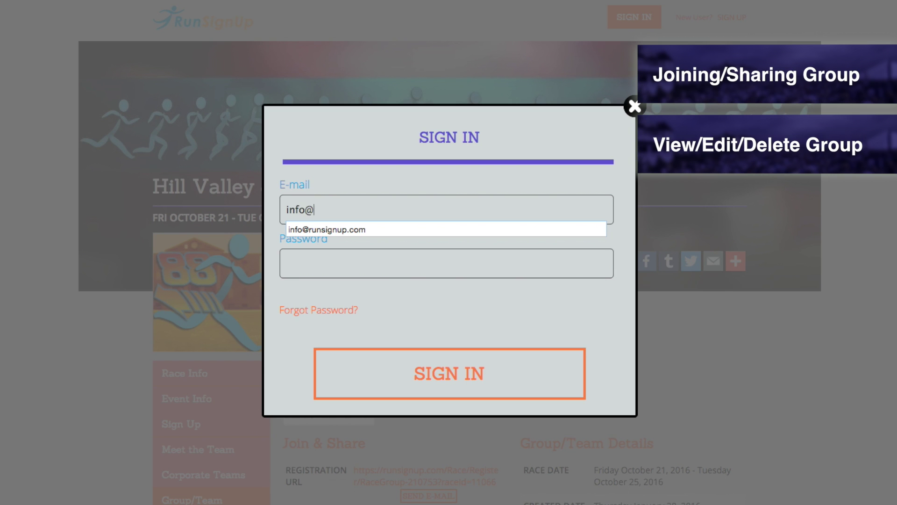
pyautogui.press('Tab')
pyautogui.write('*********')
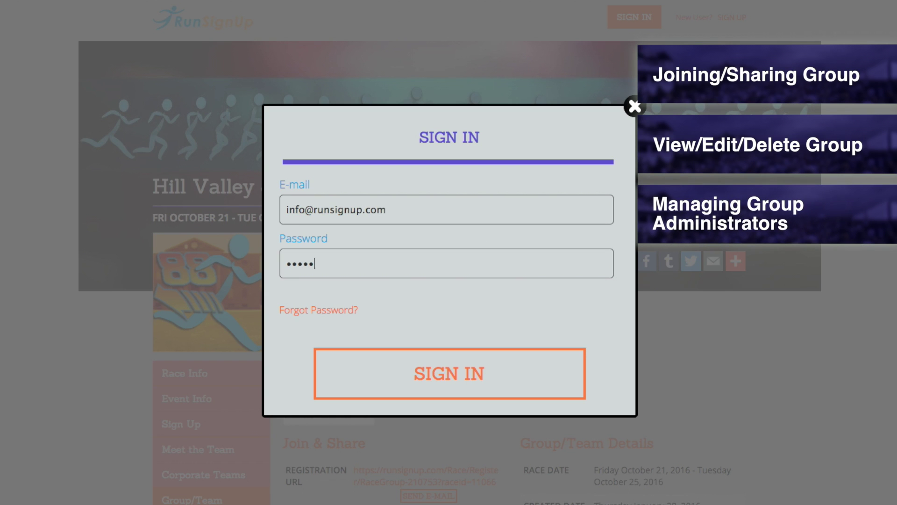
pyautogui.write('**************')
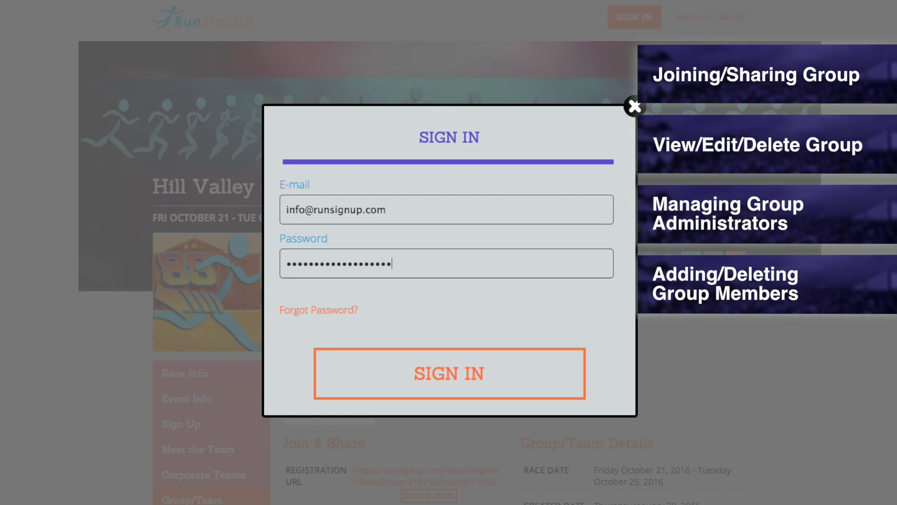
pyautogui.write('******')
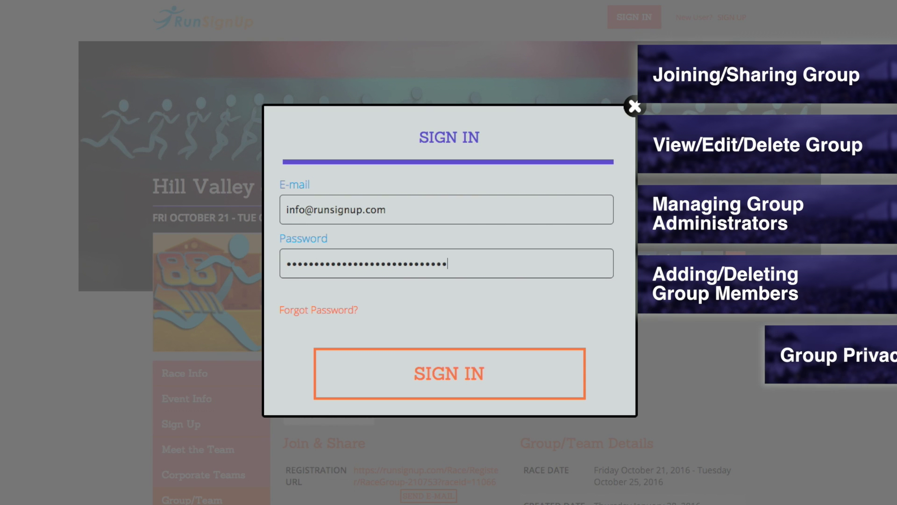
pyautogui.click(517, 373)
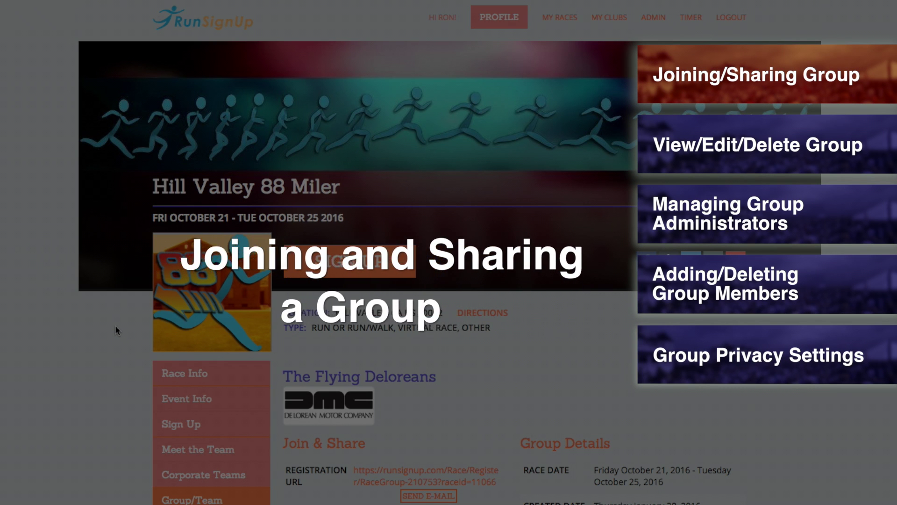
pyautogui.scroll(-5, 116, 330)
pyautogui.scroll(-1, 116, 330)
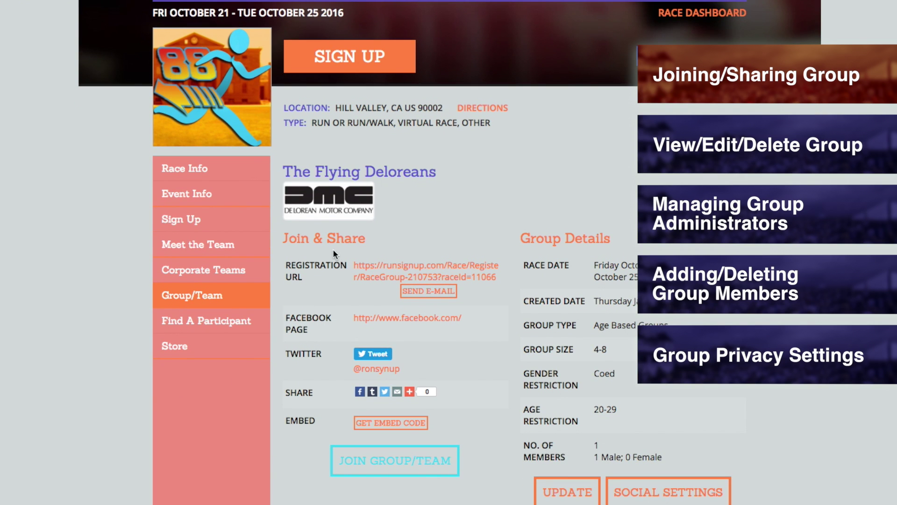
pyautogui.scroll(-1, 309, 249)
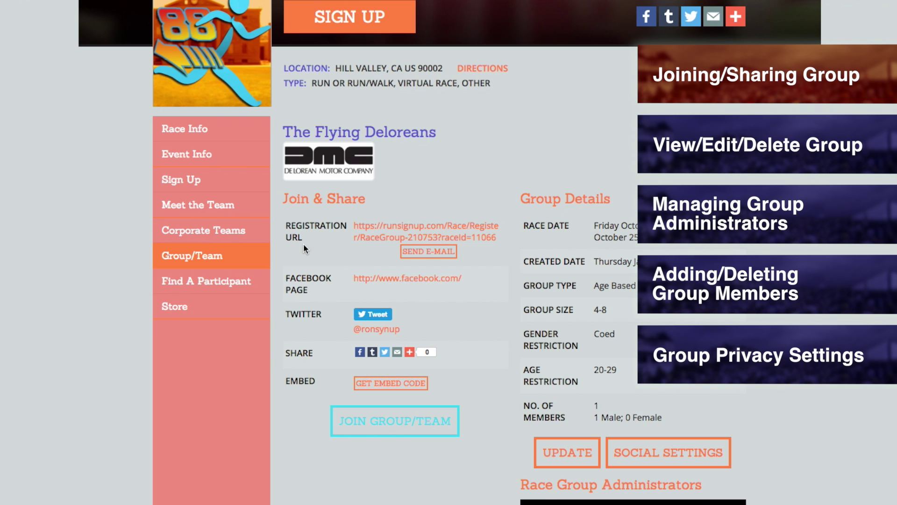
pyautogui.click(372, 239)
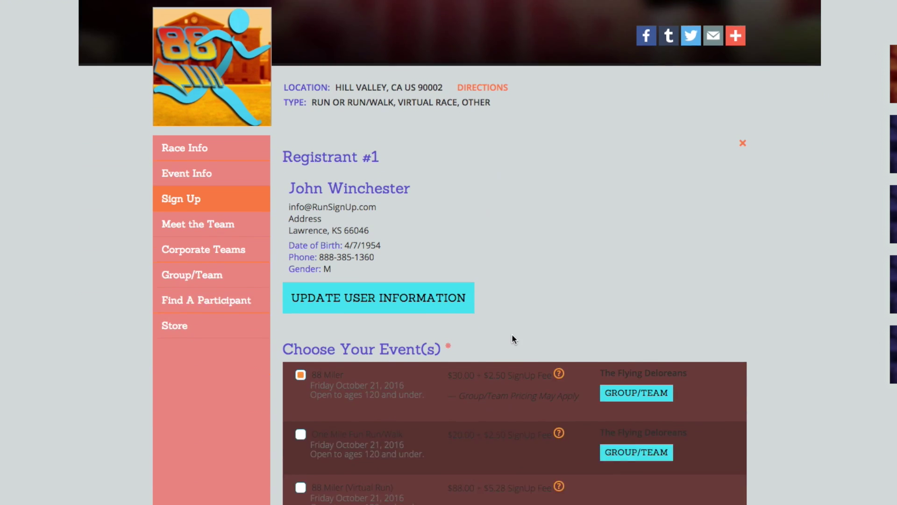
pyautogui.scroll(-2, 512, 334)
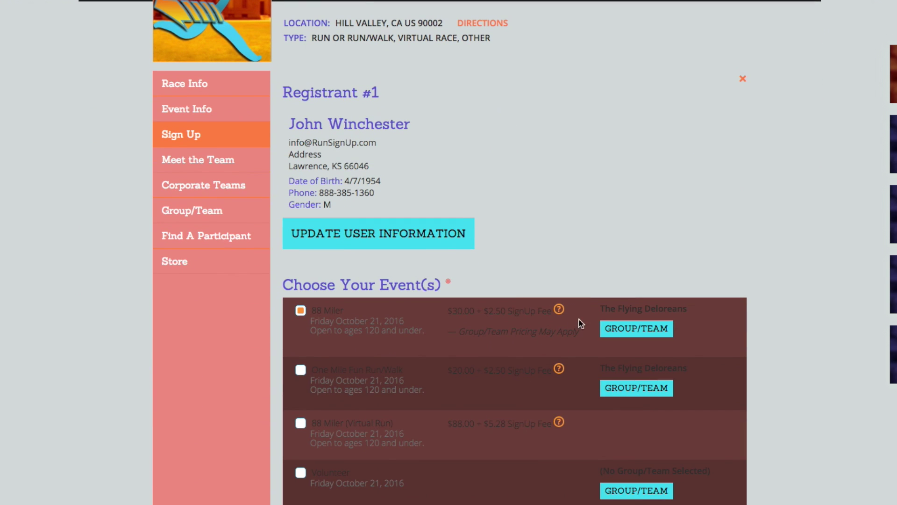
pyautogui.tripleClick(629, 308)
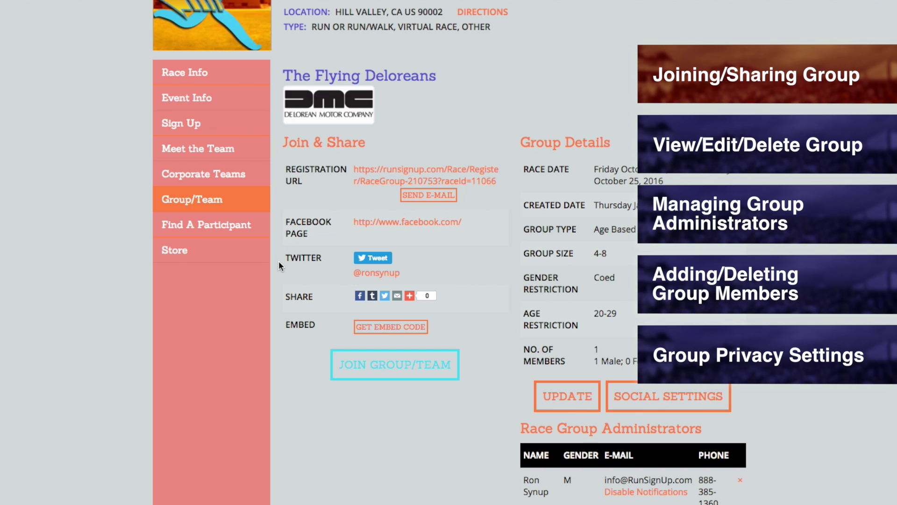
pyautogui.click(373, 257)
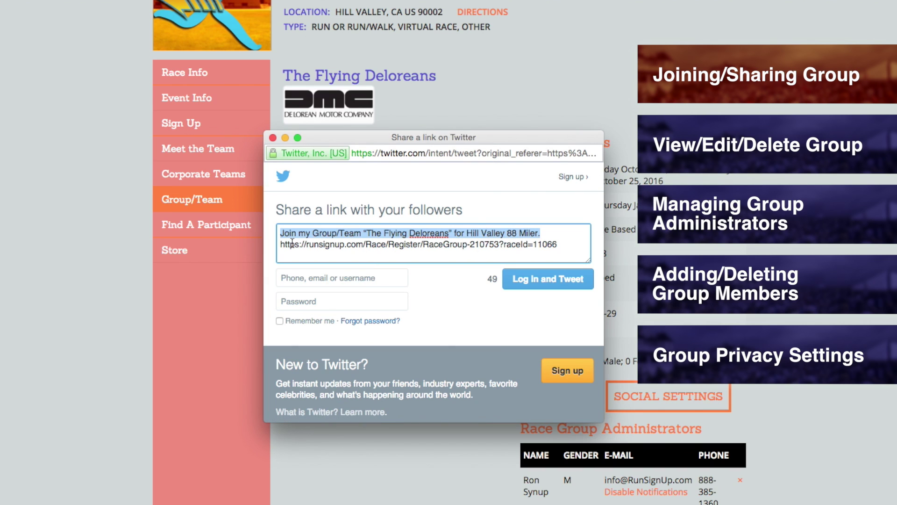
pyautogui.click(273, 137)
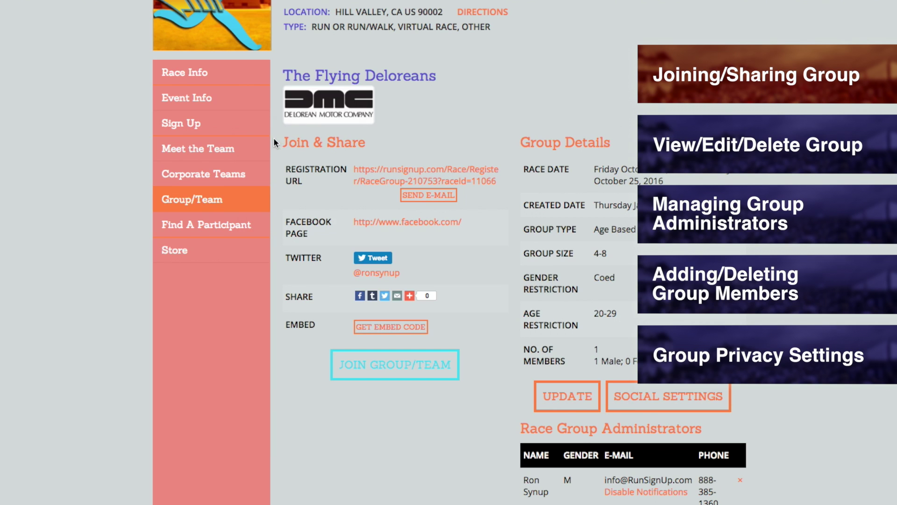
pyautogui.click(379, 327)
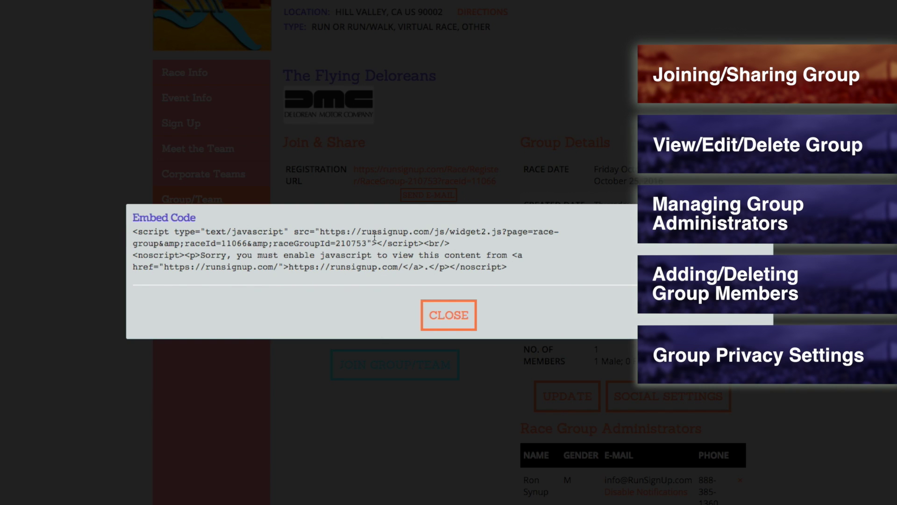
pyautogui.click(436, 315)
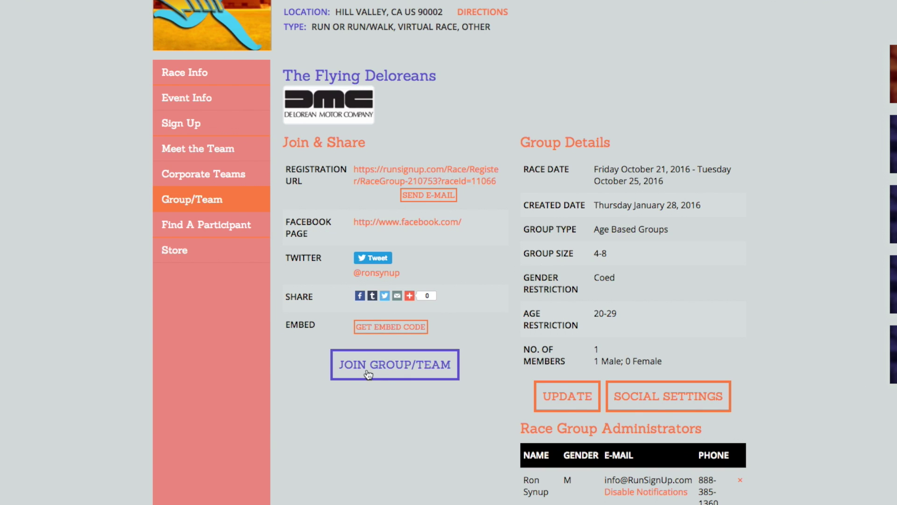
pyautogui.click(369, 369)
pyautogui.click(311, 256)
pyautogui.scroll(-8, 397, 289)
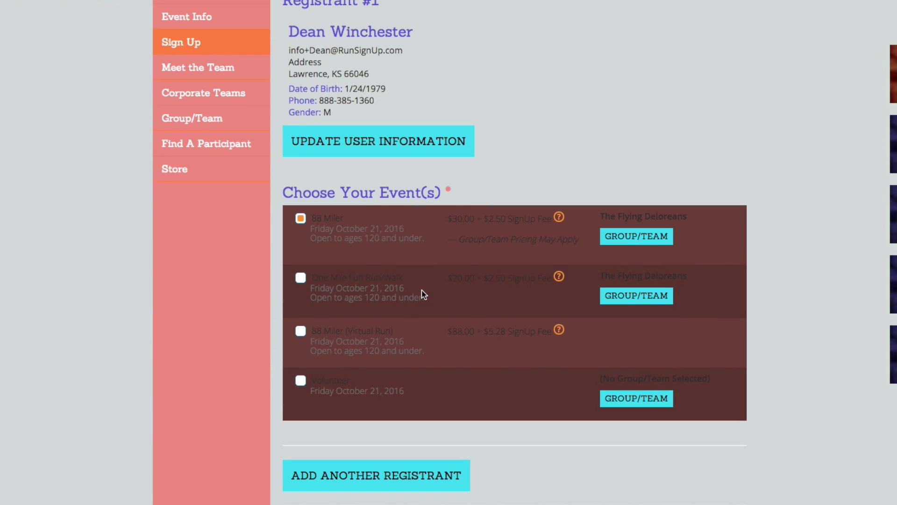
pyautogui.moveTo(601, 216); pyautogui.dragTo(717, 220)
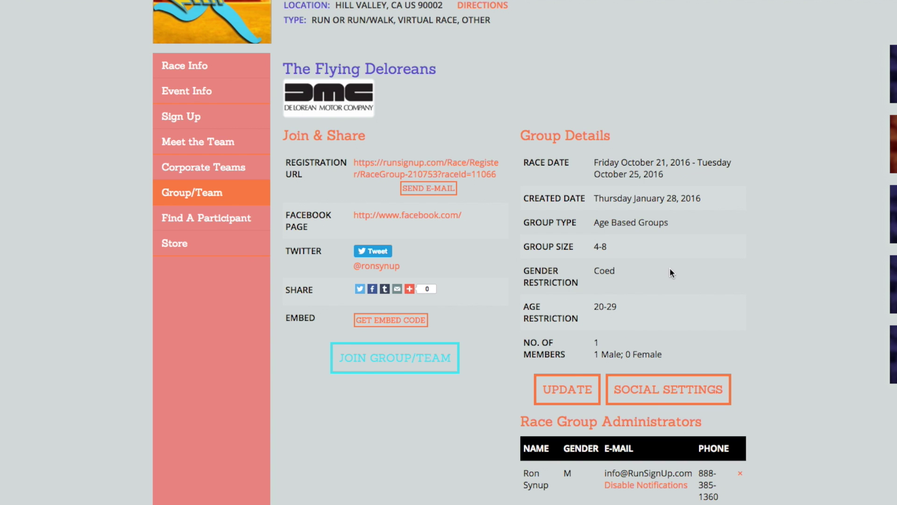
pyautogui.scroll(-1, 670, 268)
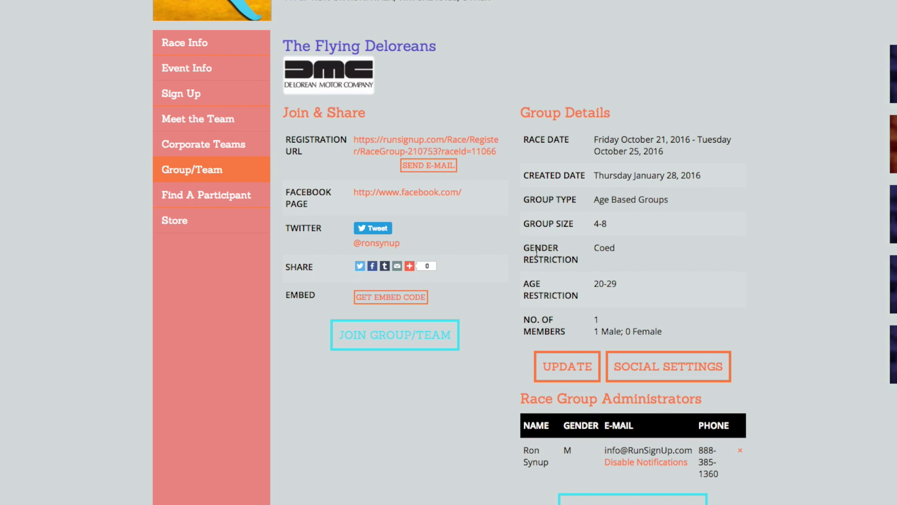
pyautogui.scroll(-1, 634, 229)
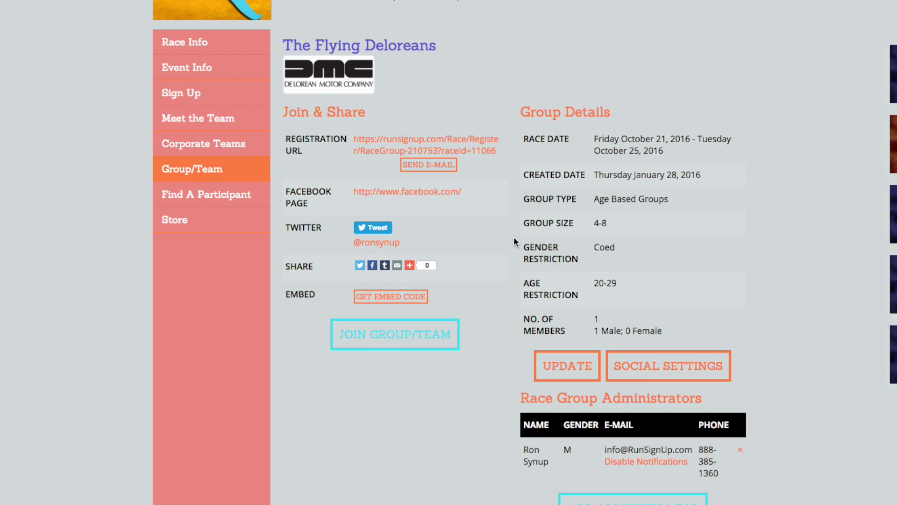
pyautogui.scroll(7, 515, 236)
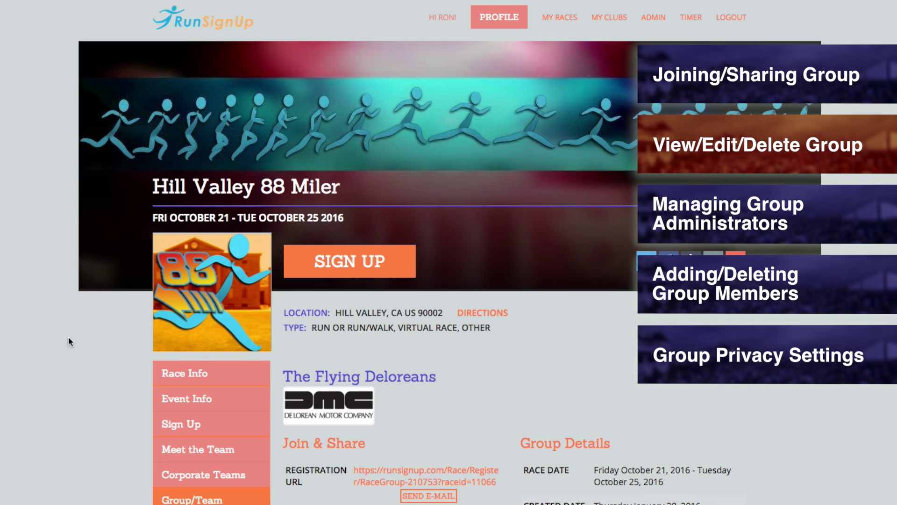
pyautogui.click(188, 380)
pyautogui.scroll(-1, 510, 336)
pyautogui.scroll(-10, 510, 335)
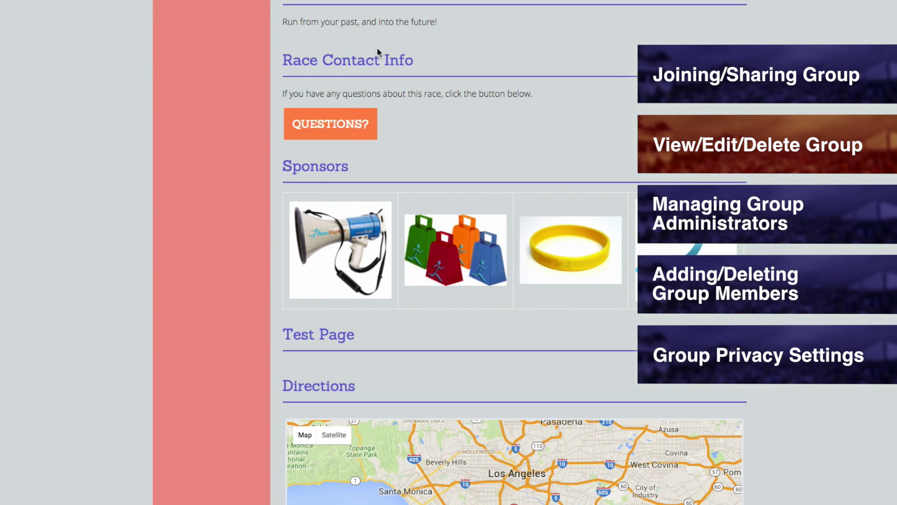
pyautogui.click(350, 129)
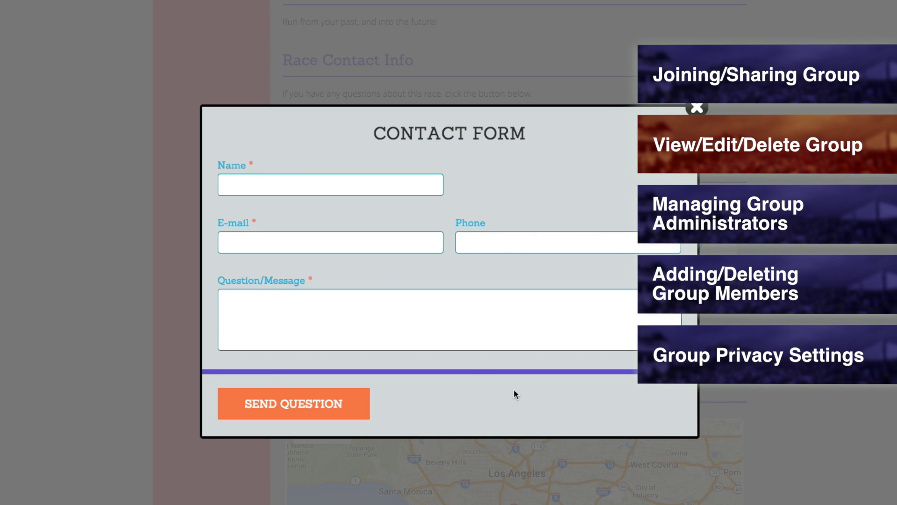
pyautogui.click(455, 317)
pyautogui.write('Group Name:')
pyautogui.press('Return')
pyautogui.write('Setting to ')
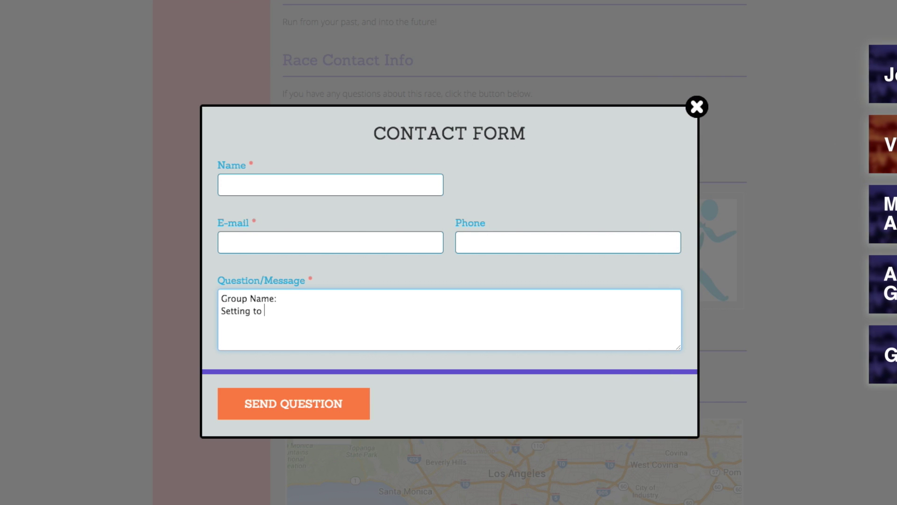
pyautogui.write('change:')
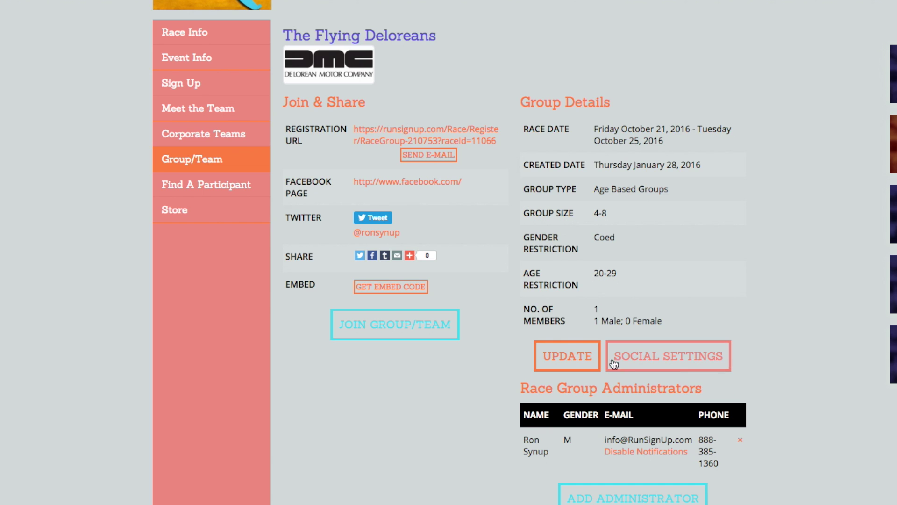
# - Edit the group, replace its existing join password with a new one, and save
pyautogui.click(579, 358)
pyautogui.scroll(-3, 662, 303)
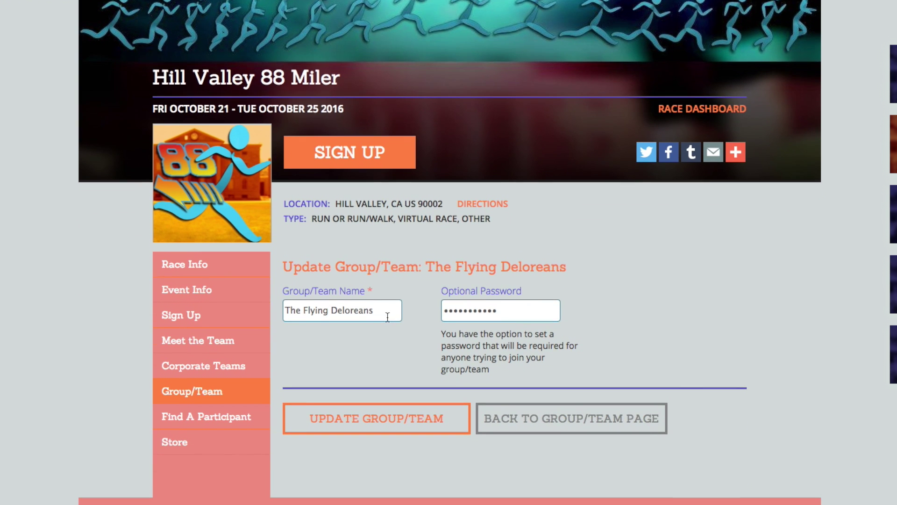
pyautogui.moveTo(388, 317); pyautogui.dragTo(278, 310)
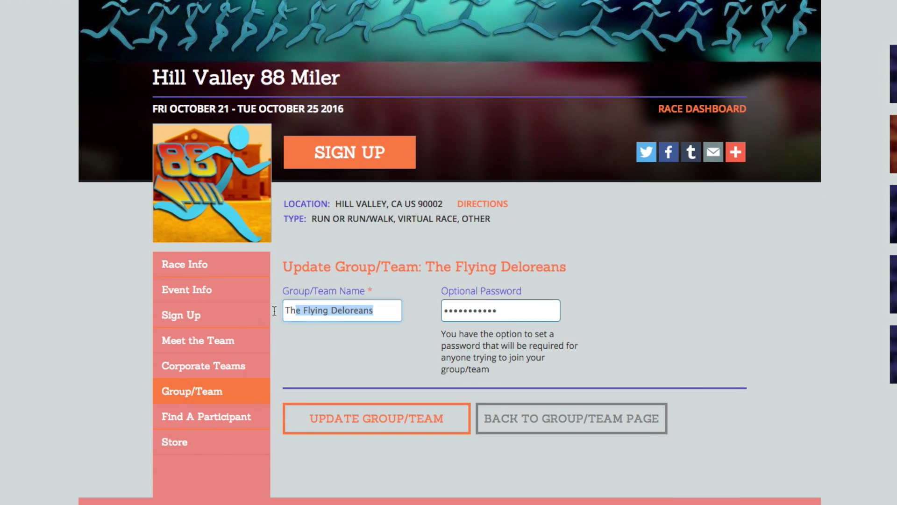
pyautogui.click(338, 341)
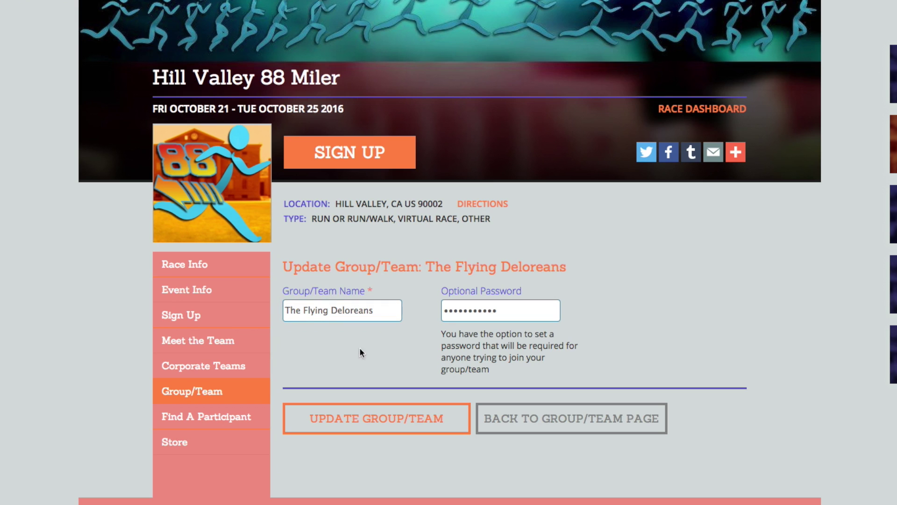
pyautogui.moveTo(497, 310); pyautogui.dragTo(454, 305)
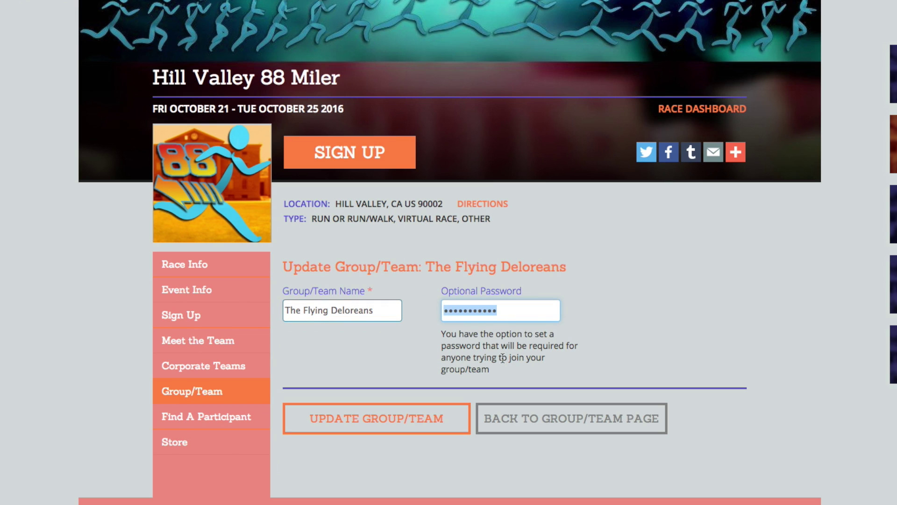
pyautogui.click(443, 319)
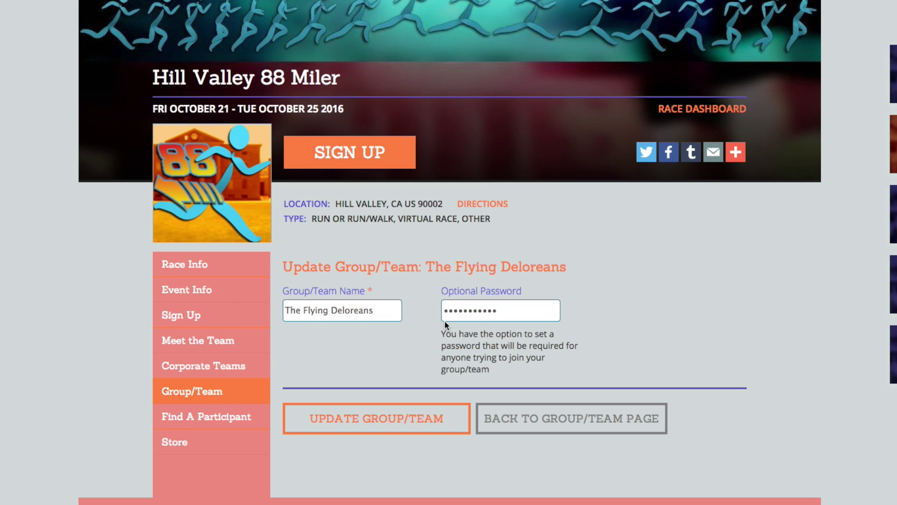
pyautogui.doubleClick(484, 308)
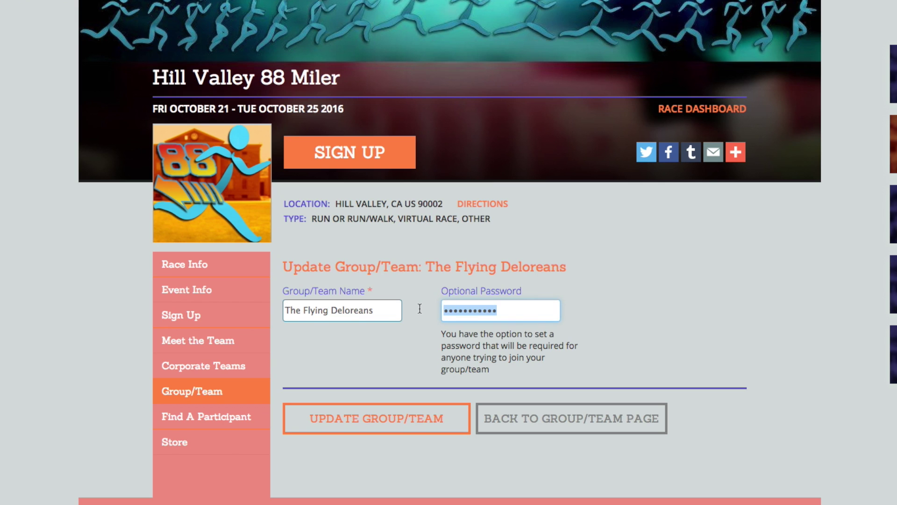
pyautogui.write('••••')
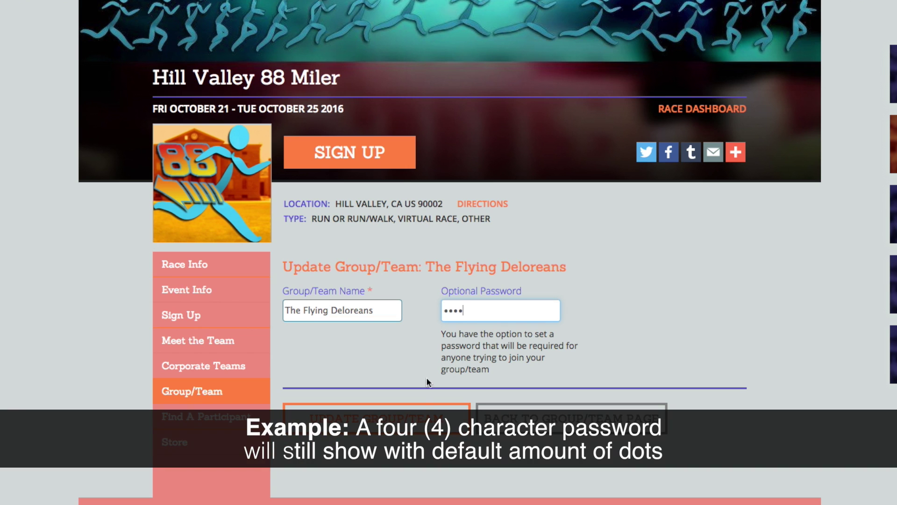
pyautogui.click(419, 425)
# - Reopen the group form, leave the Optional Password field empty, and save the group
pyautogui.click(448, 301)
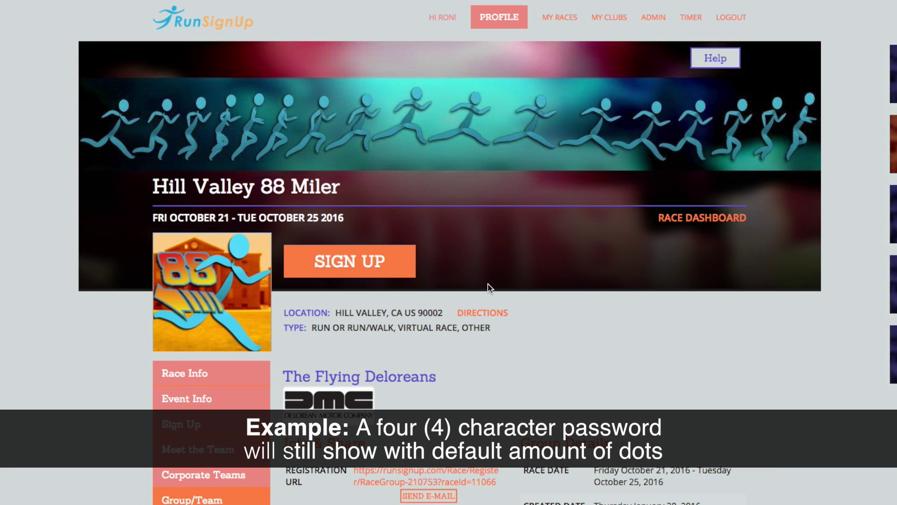
pyautogui.scroll(-15, 488, 284)
pyautogui.click(571, 152)
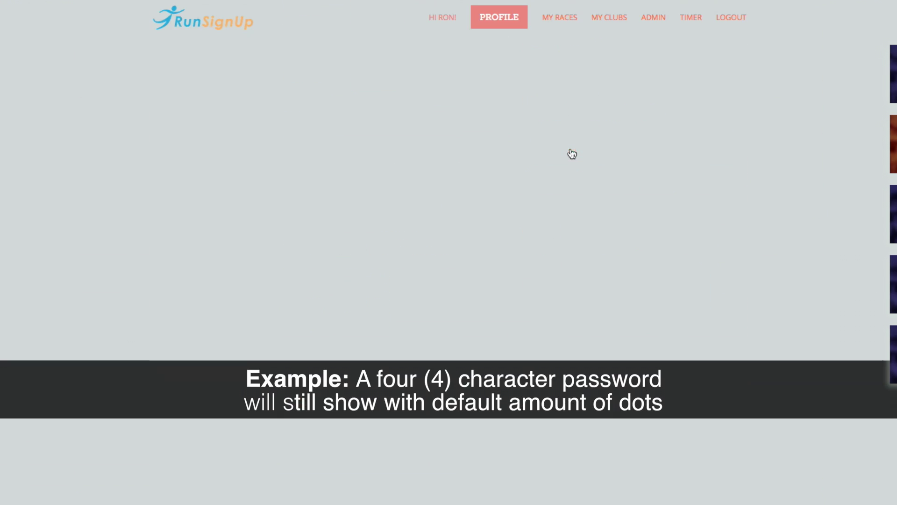
pyautogui.doubleClick(519, 419)
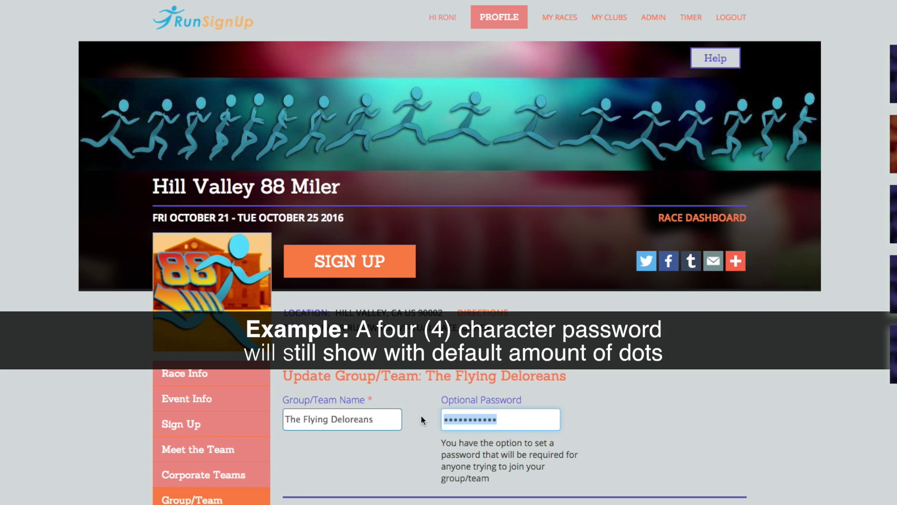
pyautogui.press('BackSpace')
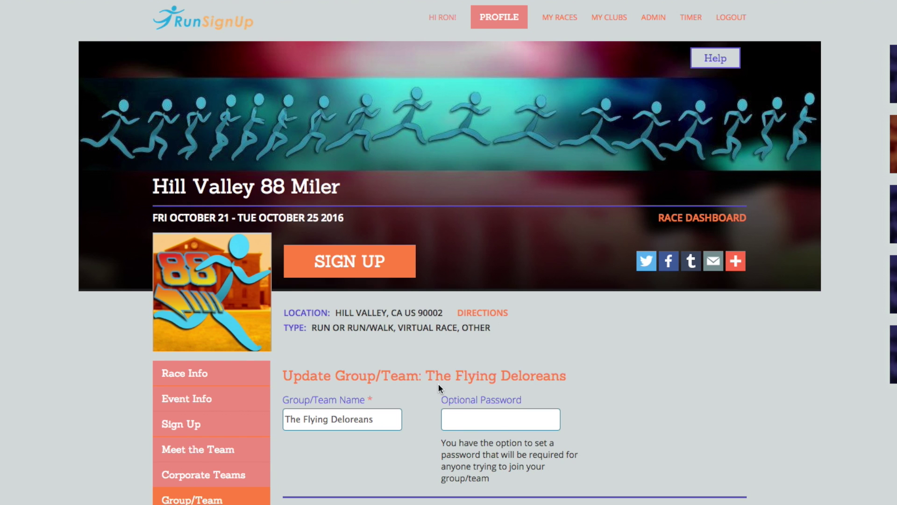
pyautogui.scroll(-3, 542, 374)
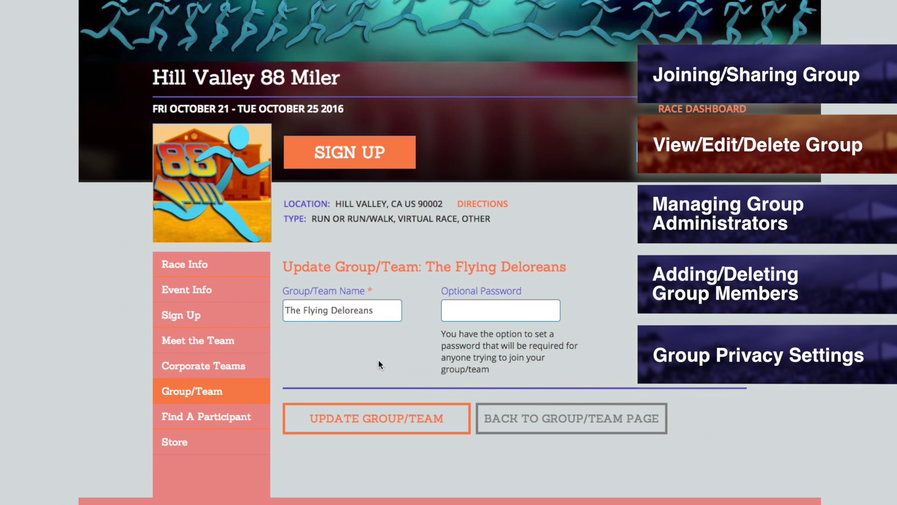
pyautogui.click(481, 306)
pyautogui.write('••••••••')
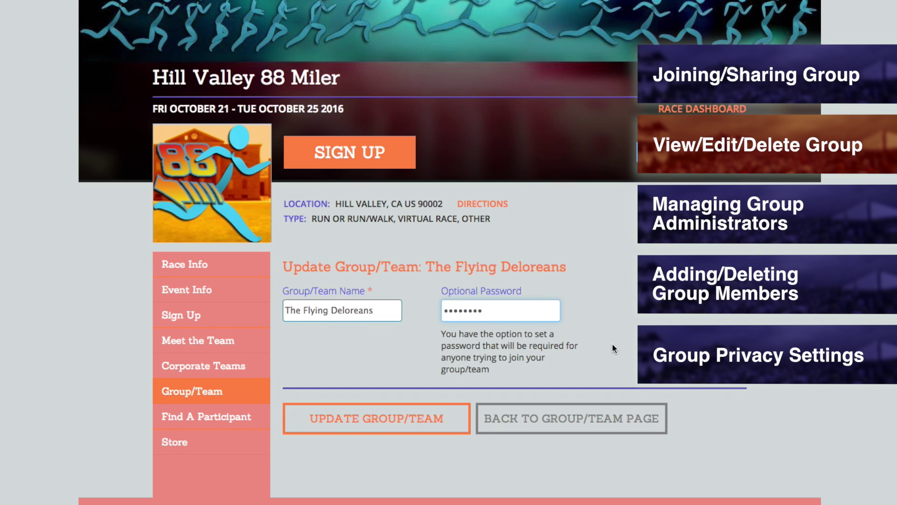
pyautogui.moveTo(502, 311); pyautogui.dragTo(380, 310)
pyautogui.press('BackSpace')
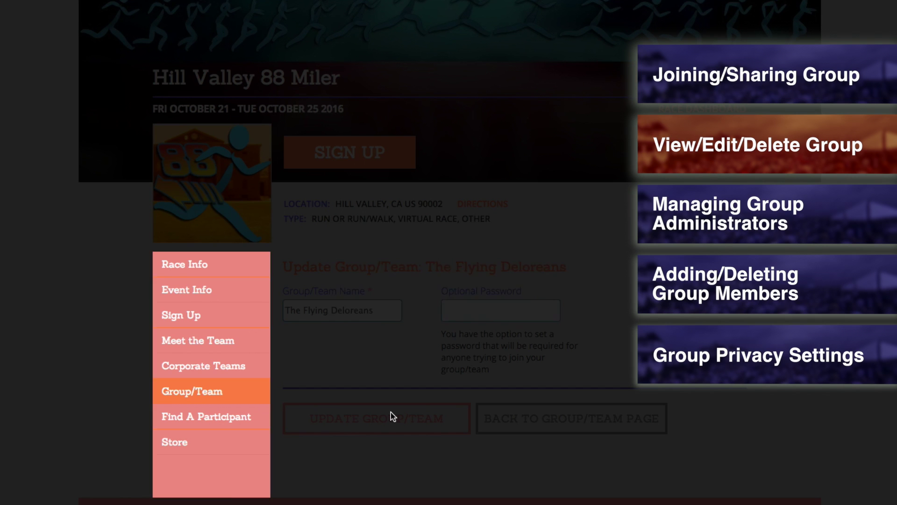
pyautogui.click(390, 417)
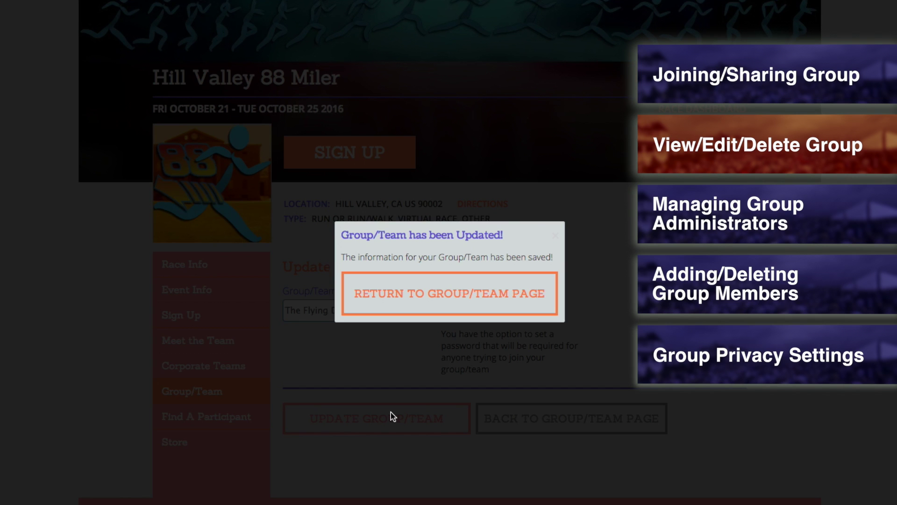
# - Return to The Flying Deloreans group page and scroll through it
pyautogui.click(447, 306)
pyautogui.scroll(-7, 603, 293)
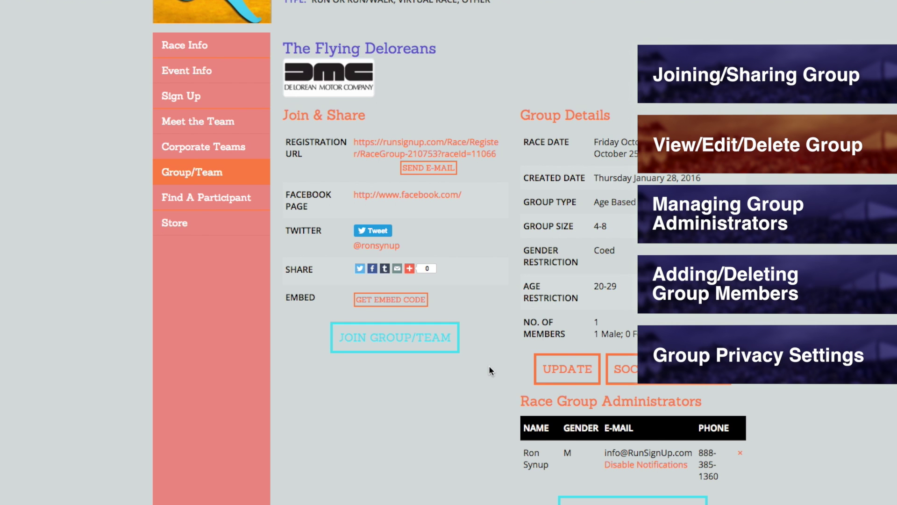
pyautogui.scroll(7, 288, 280)
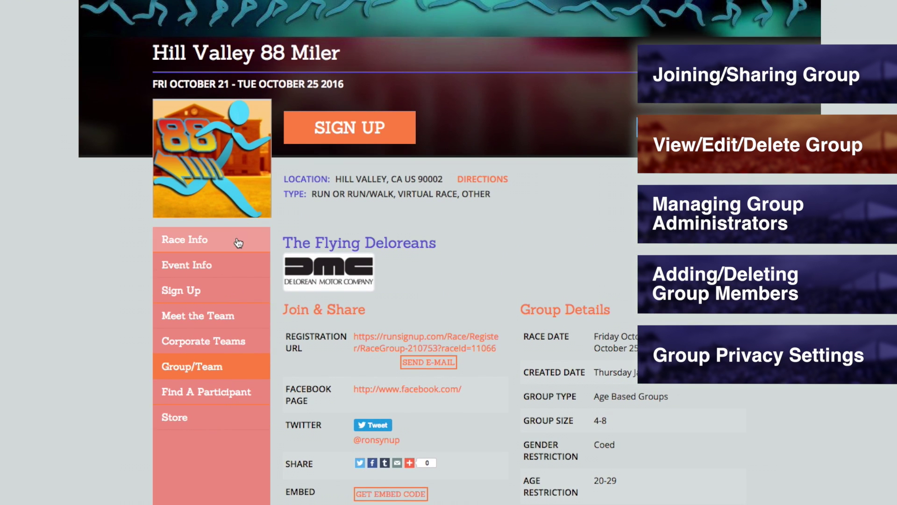
pyautogui.scroll(-8, 259, 240)
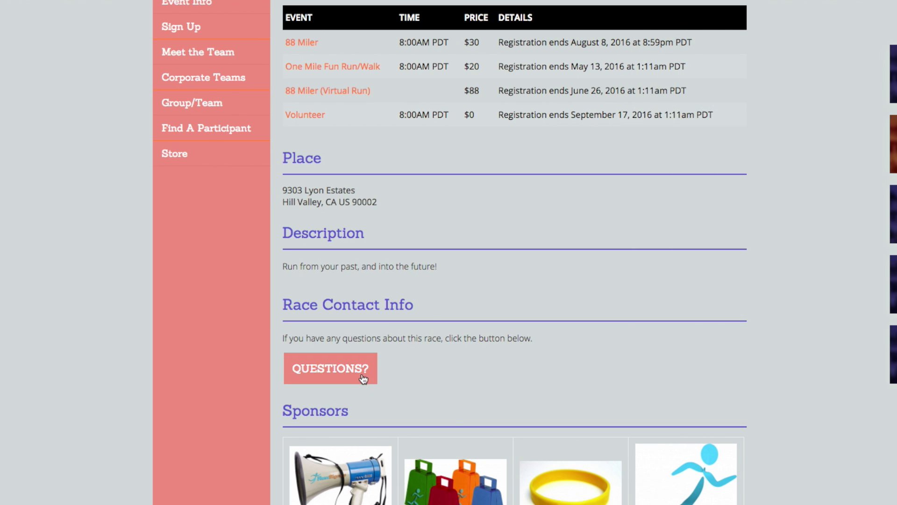
# - Open the race contact form's message box, then open the group's Social Settings
pyautogui.click(362, 376)
pyautogui.click(451, 334)
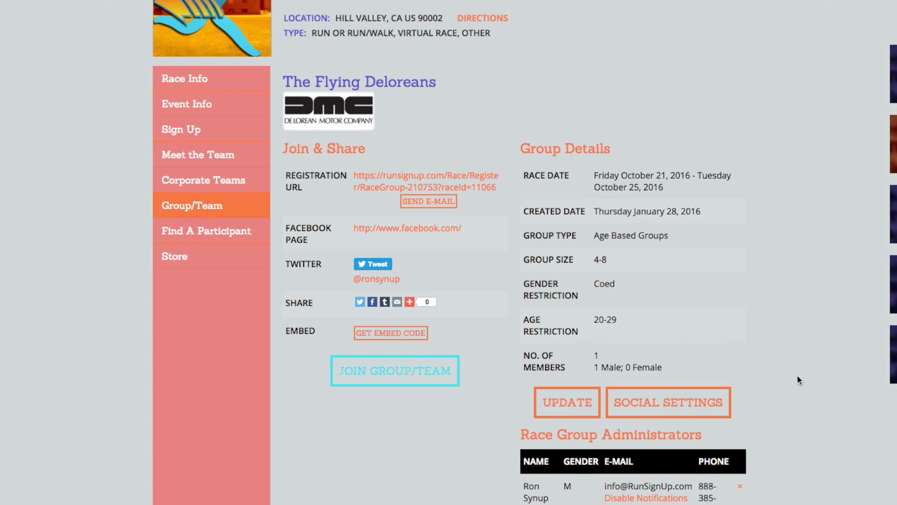
pyautogui.click(707, 403)
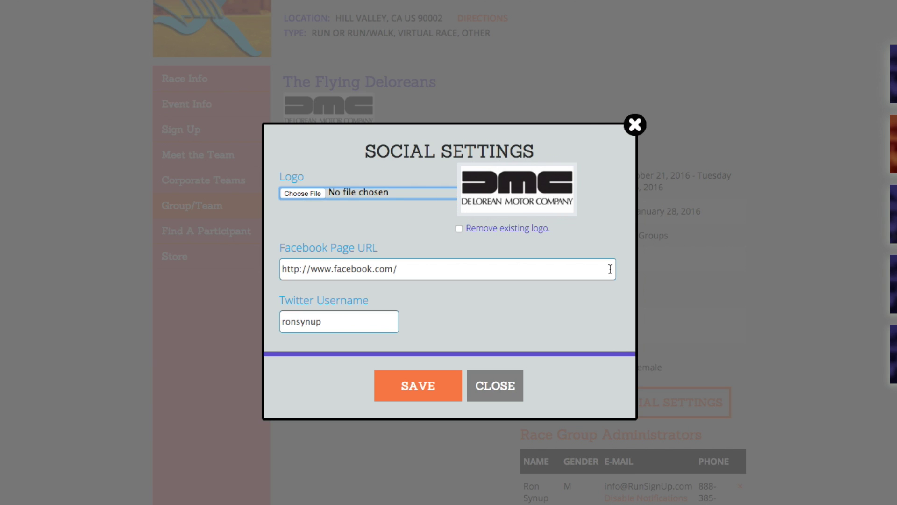
# - Check the Facebook page URL and Twitter username, then save the social settings without edits
pyautogui.moveTo(427, 275); pyautogui.dragTo(268, 259)
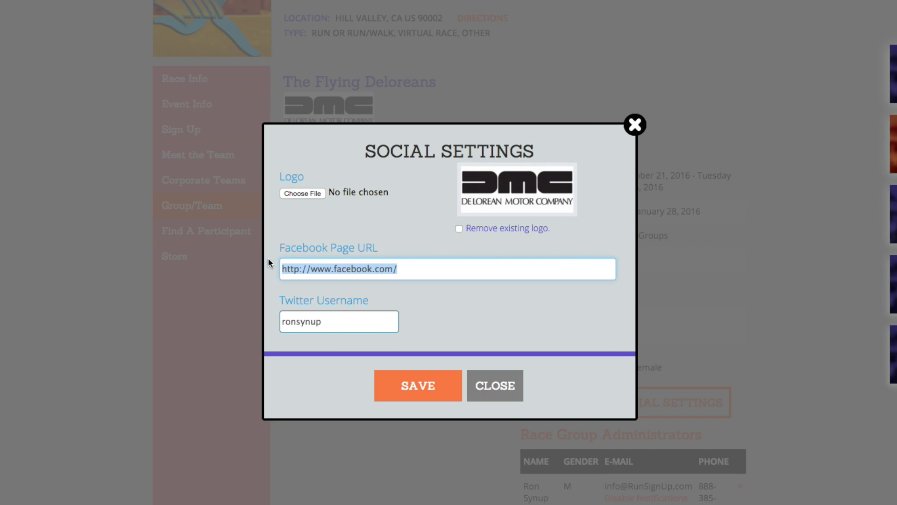
pyautogui.moveTo(362, 326); pyautogui.dragTo(271, 322)
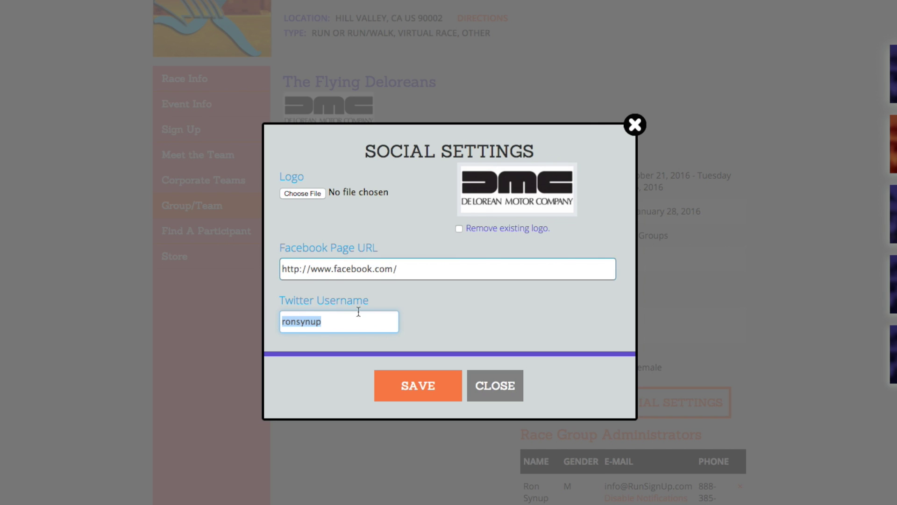
pyautogui.click(452, 304)
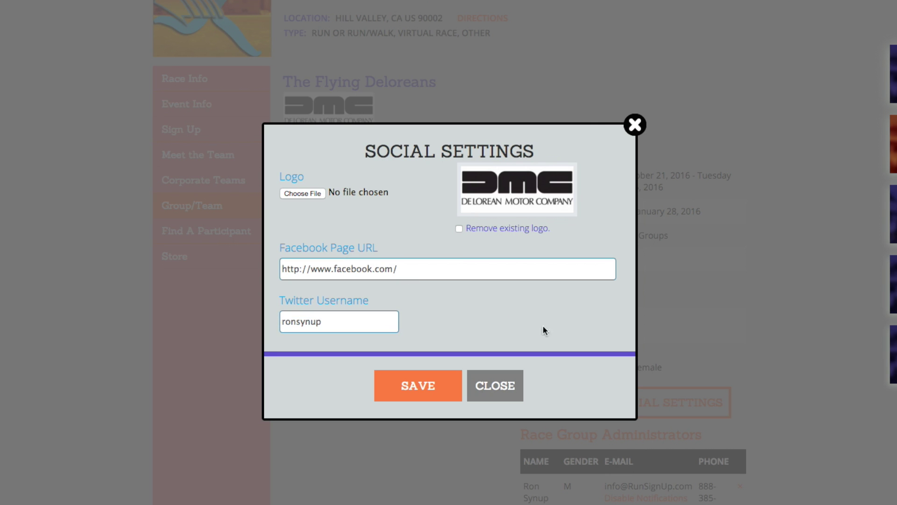
pyautogui.click(430, 392)
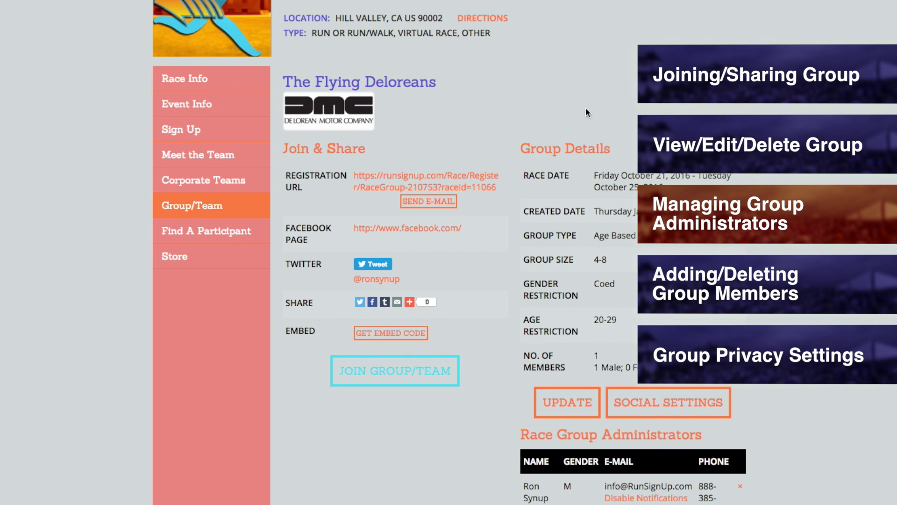
# - Add the captain's e-mail, chosen from the autocomplete list, as a group administrator
pyautogui.scroll(-5, 586, 113)
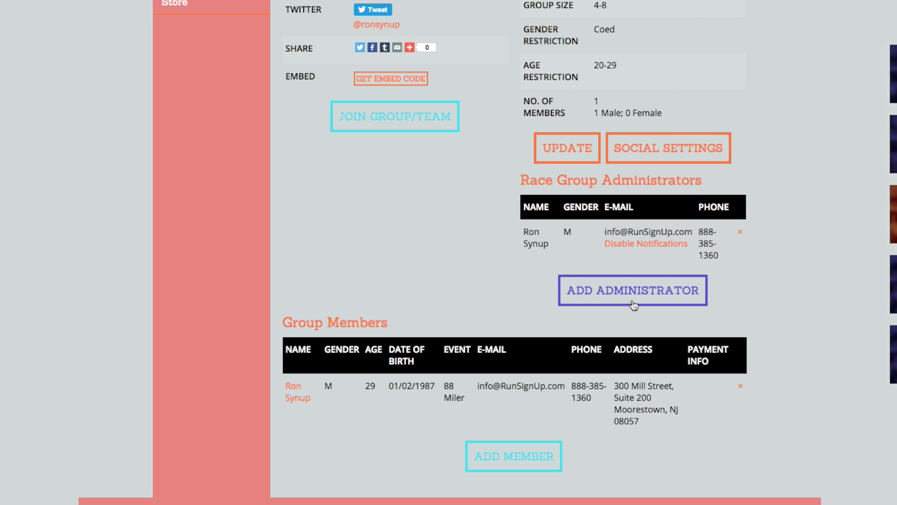
pyautogui.click(673, 307)
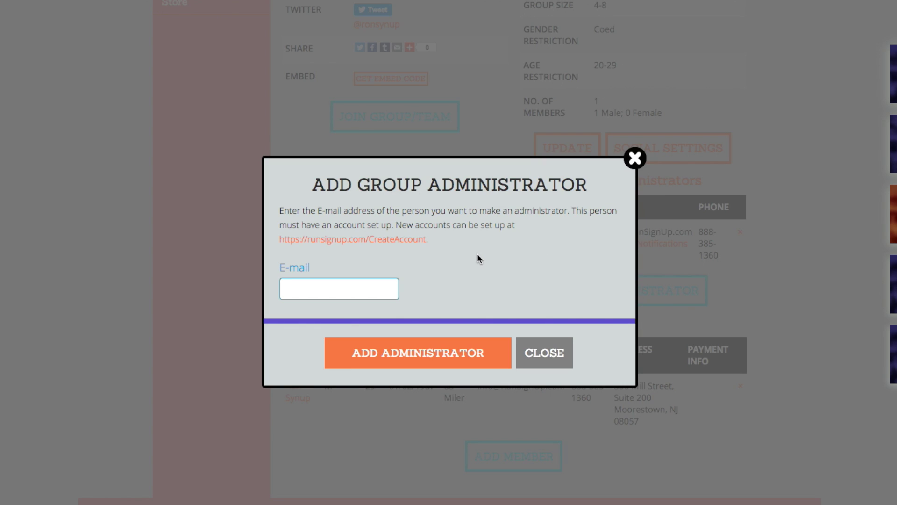
pyautogui.click(350, 295)
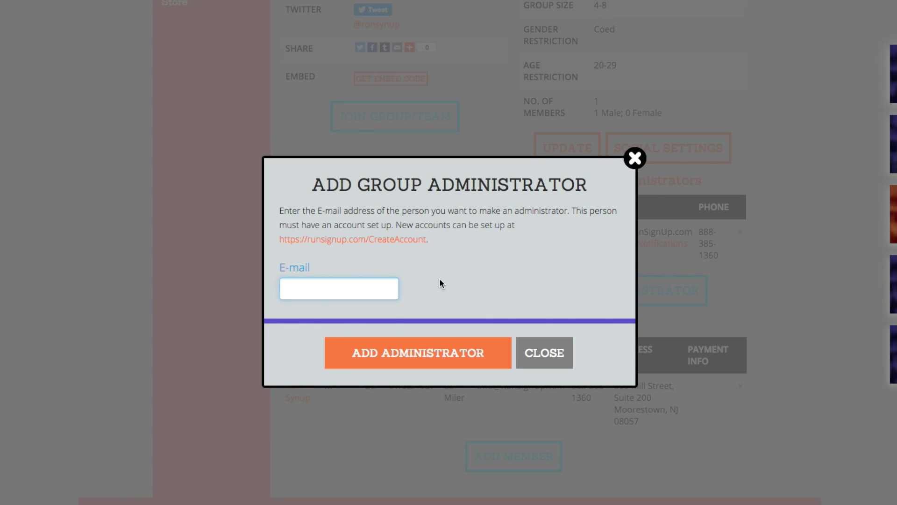
pyautogui.write('info')
pyautogui.press('Down')
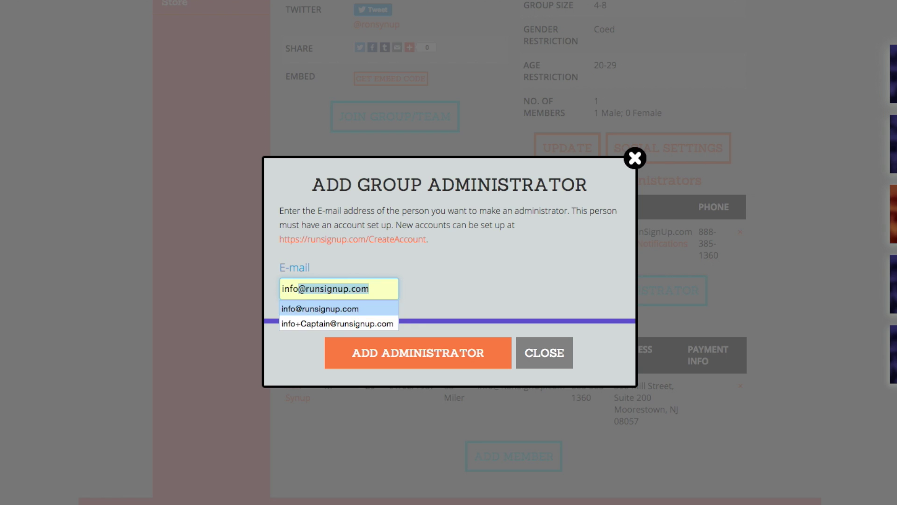
pyautogui.press('Down')
pyautogui.click(385, 323)
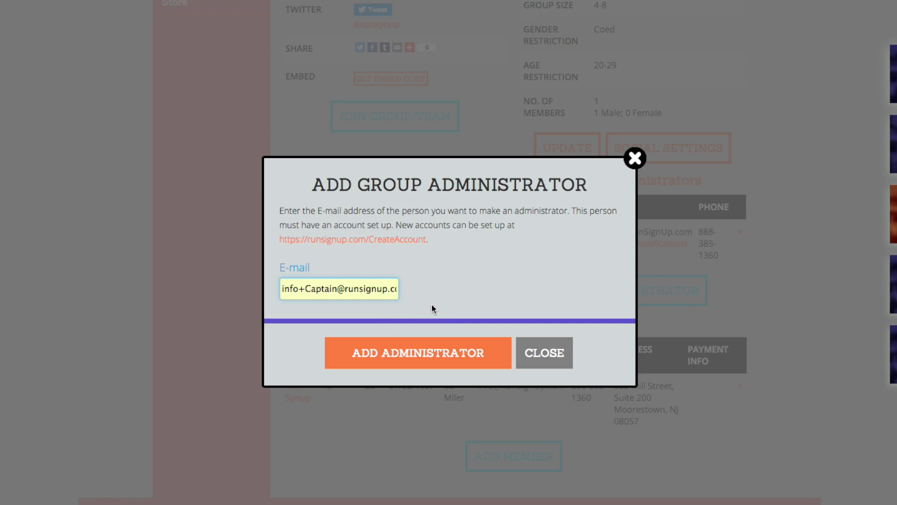
pyautogui.click(483, 363)
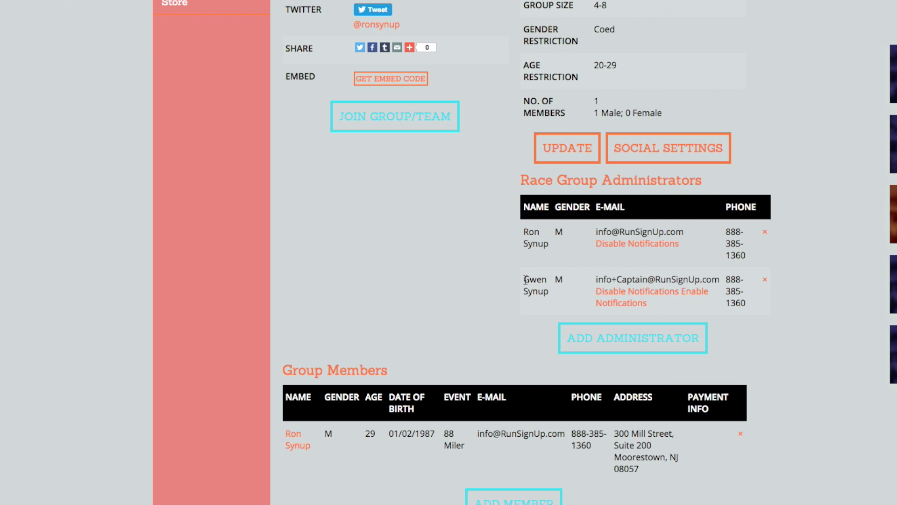
# - Reopen Add Group Administrator, clear the e-mail field, and close without adding anyone
pyautogui.click(592, 339)
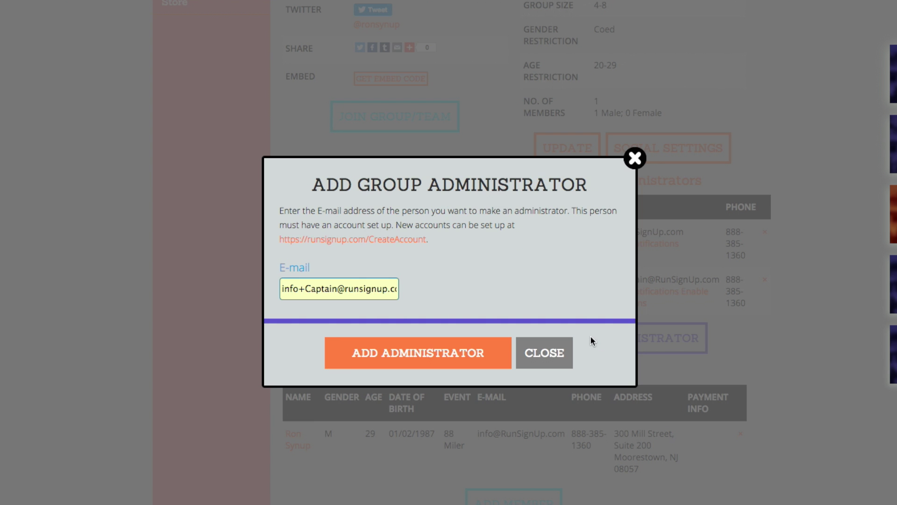
pyautogui.click(380, 288)
pyautogui.tripleClick(380, 288)
pyautogui.press('BackSpace')
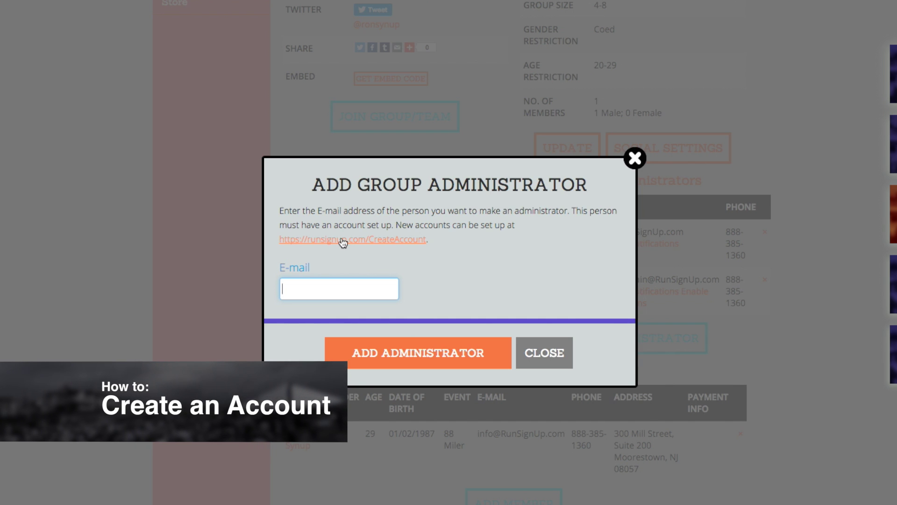
pyautogui.click(555, 353)
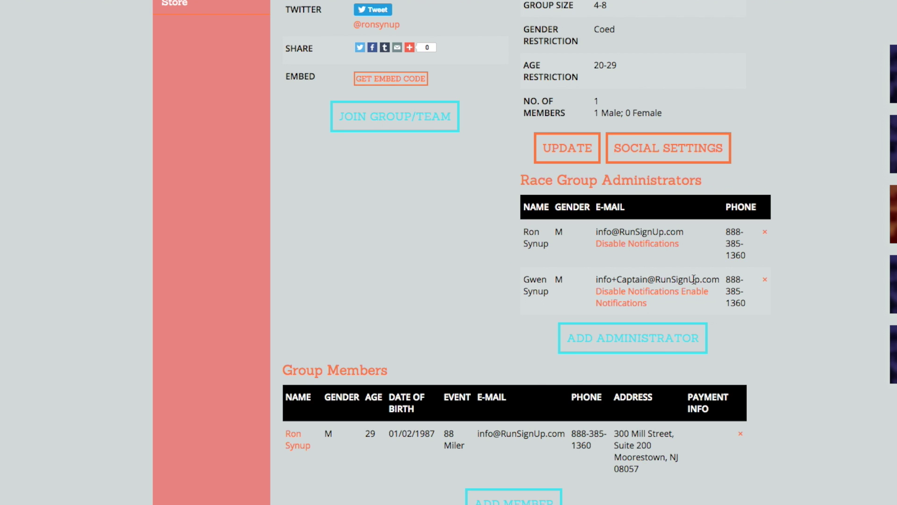
# - Disable the original administrator's notifications and remove the second administrator
pyautogui.click(685, 290)
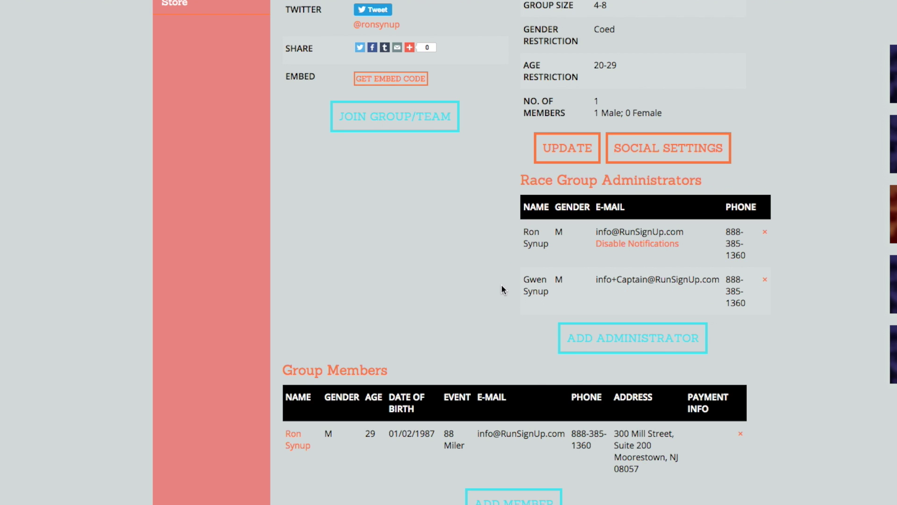
pyautogui.click(624, 244)
pyautogui.click(765, 281)
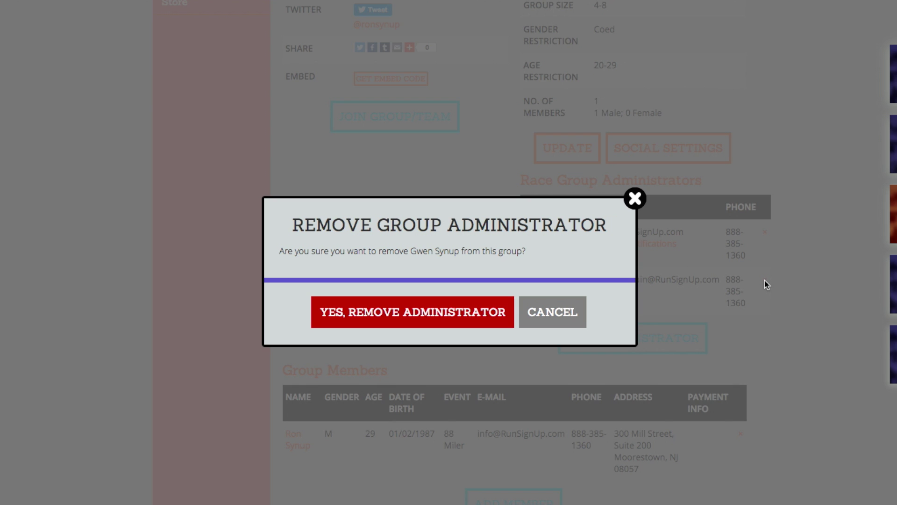
pyautogui.click(419, 325)
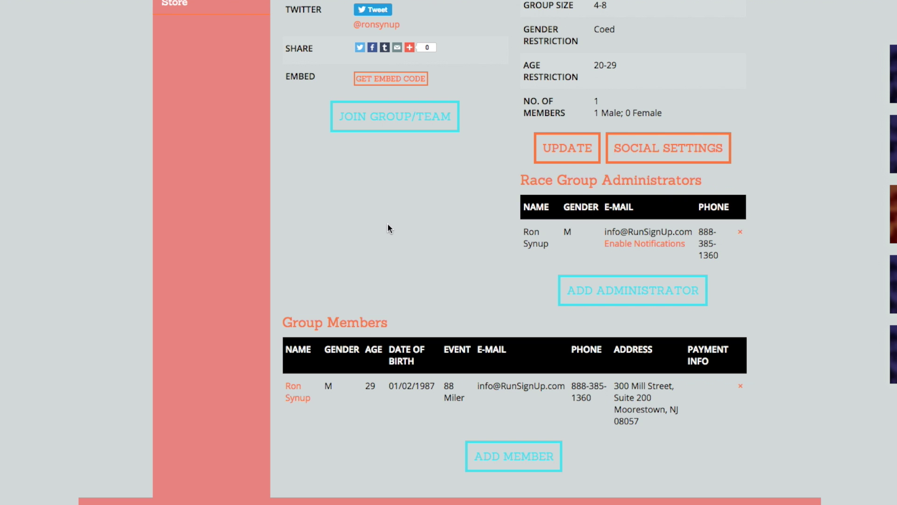
# - Re-add the captain's e-mail as administrator, then remove the original administrator
pyautogui.click(593, 280)
pyautogui.click(325, 285)
pyautogui.write('in')
pyautogui.click(359, 323)
pyautogui.click(401, 366)
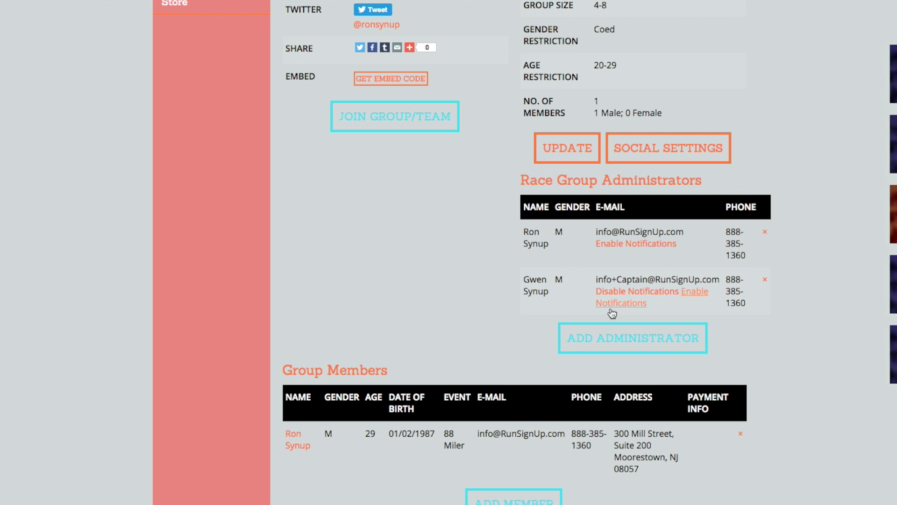
pyautogui.scroll(-2, 468, 346)
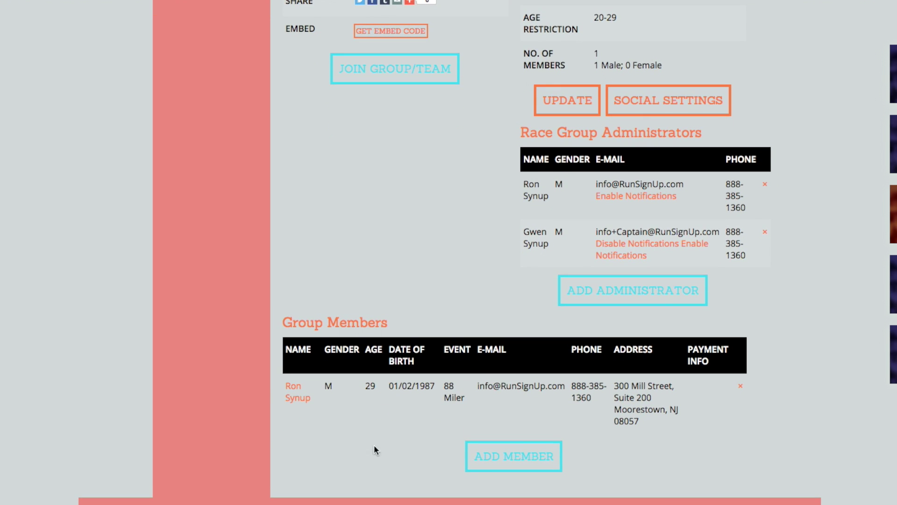
pyautogui.click(765, 184)
pyautogui.click(439, 322)
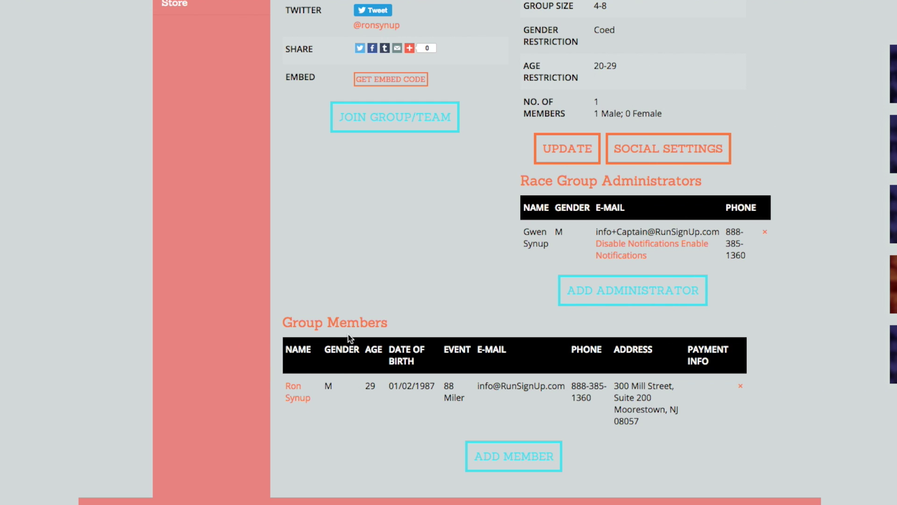
# - Search Add Member by the saved account e-mail, tick both matching runners, and add them
pyautogui.click(517, 463)
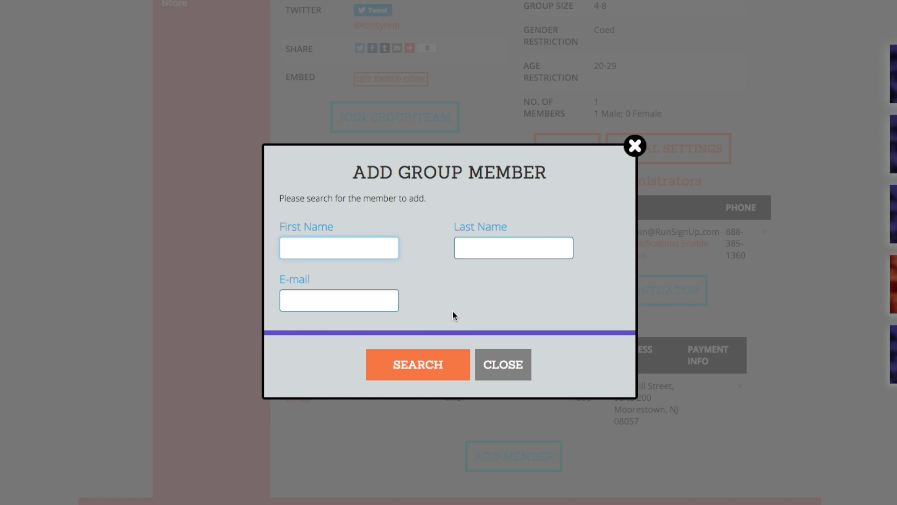
pyautogui.click(292, 303)
pyautogui.write('in')
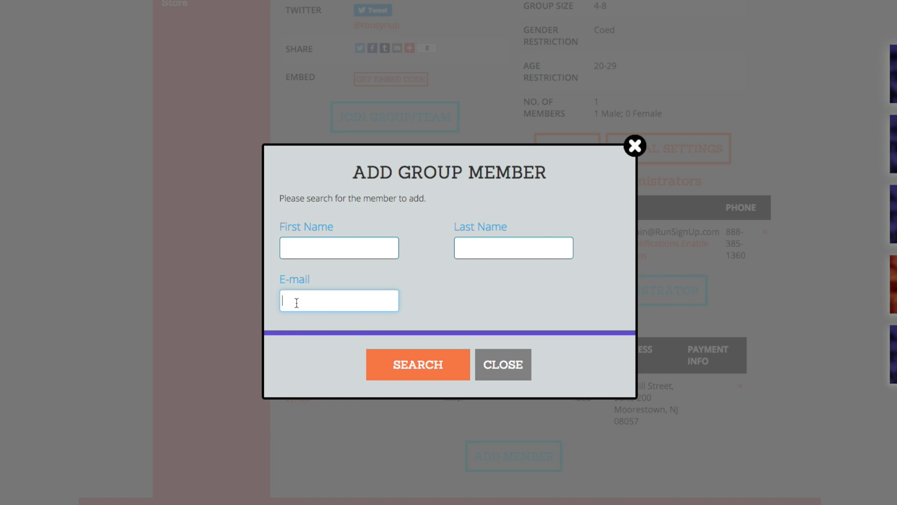
pyautogui.click(319, 322)
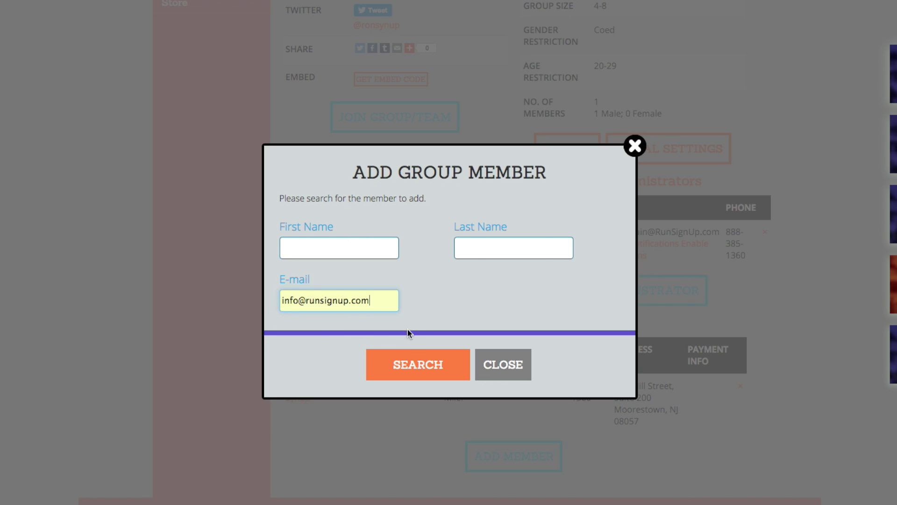
pyautogui.click(425, 367)
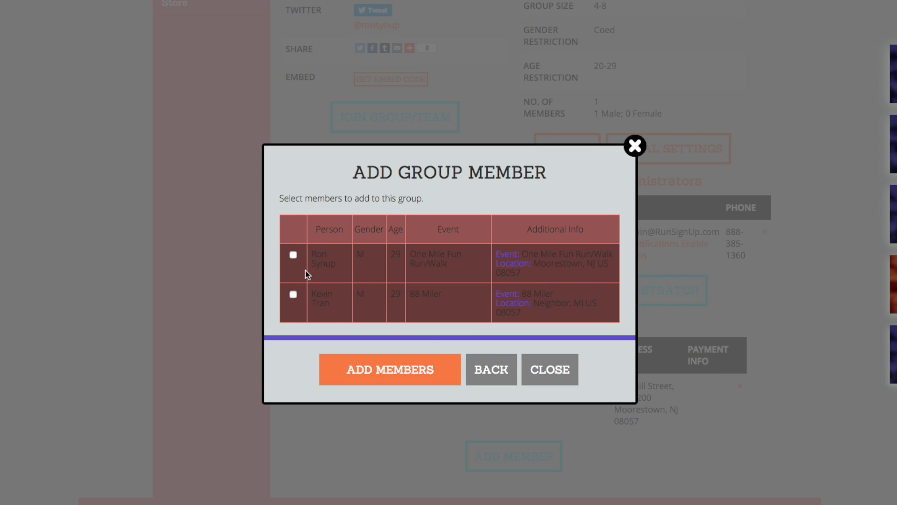
pyautogui.click(293, 256)
pyautogui.click(293, 296)
pyautogui.click(394, 379)
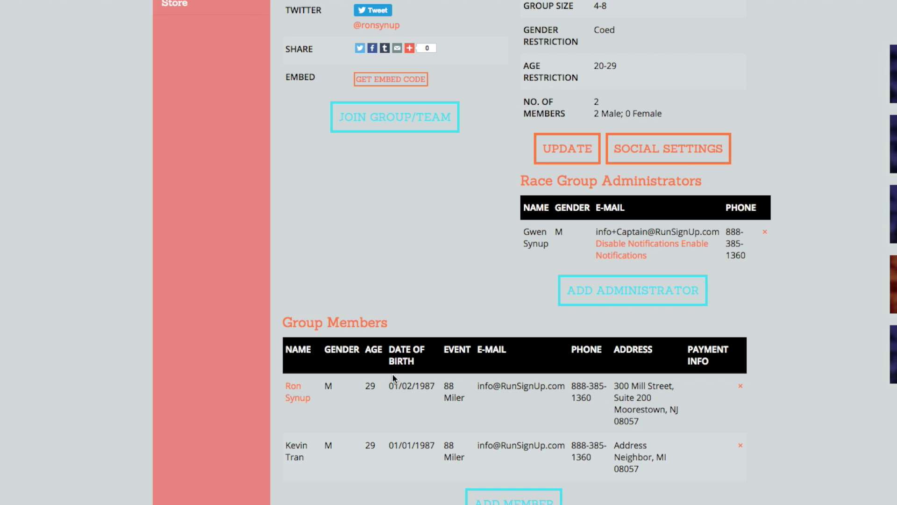
pyautogui.scroll(-1, 416, 312)
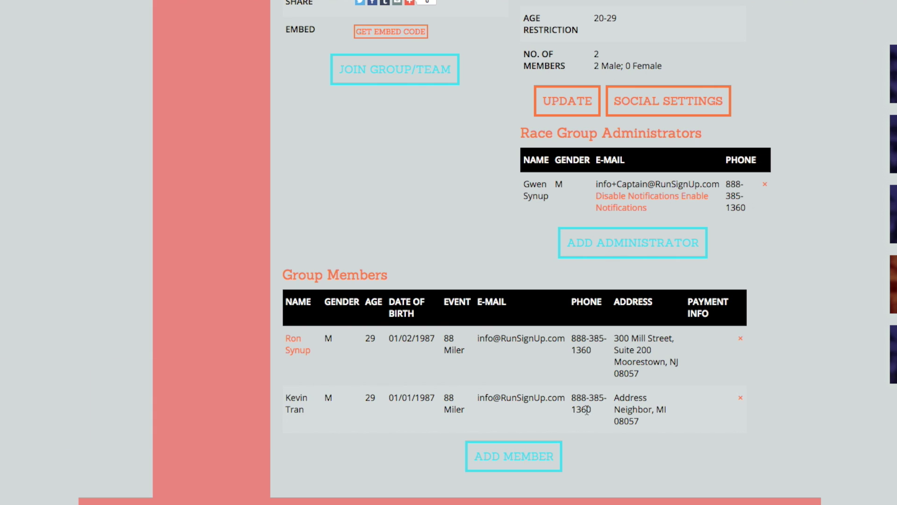
# - Remove the newly added runner from Group Members, confirming Yes, Remove Member
pyautogui.click(741, 398)
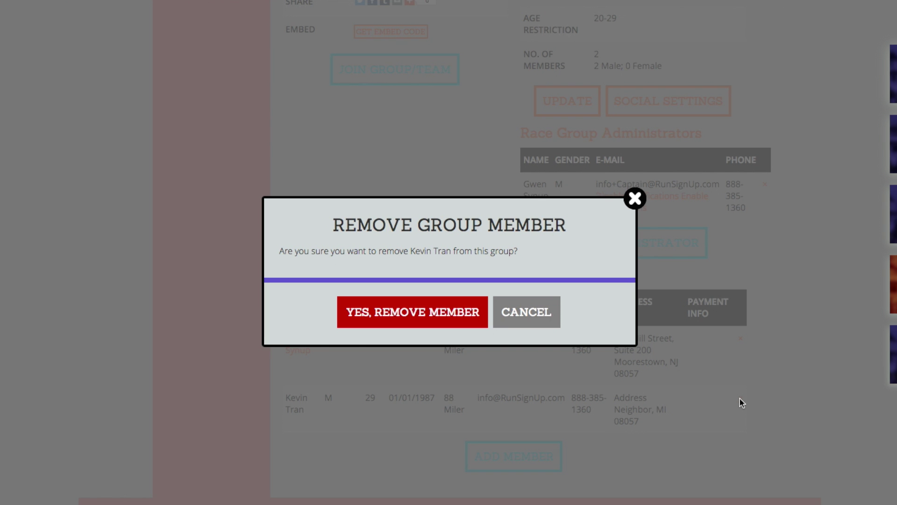
pyautogui.click(420, 327)
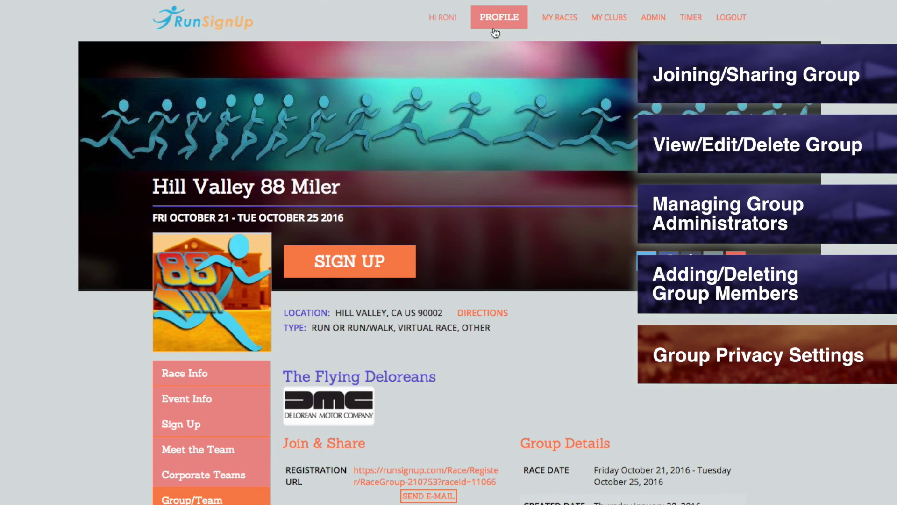
# - Edit the profile's My Information, tick Show as anonymous, and submit the form
pyautogui.click(495, 31)
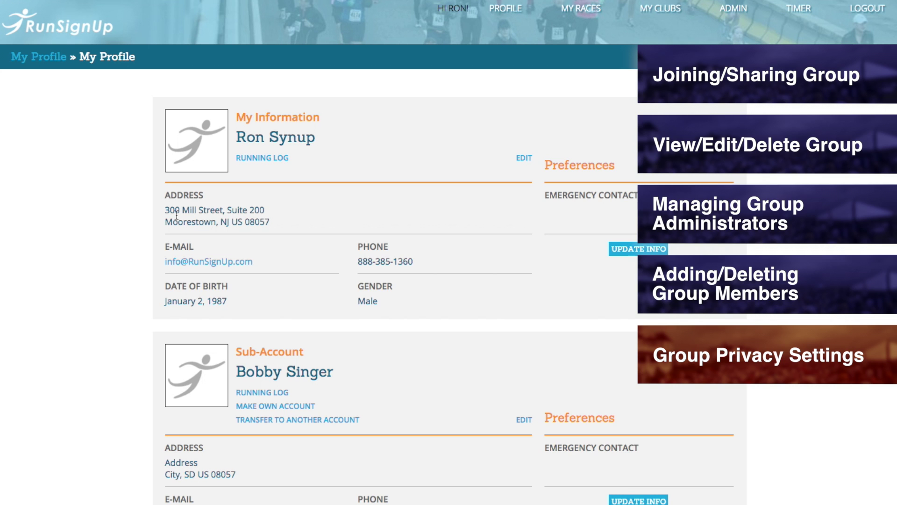
pyautogui.click(524, 159)
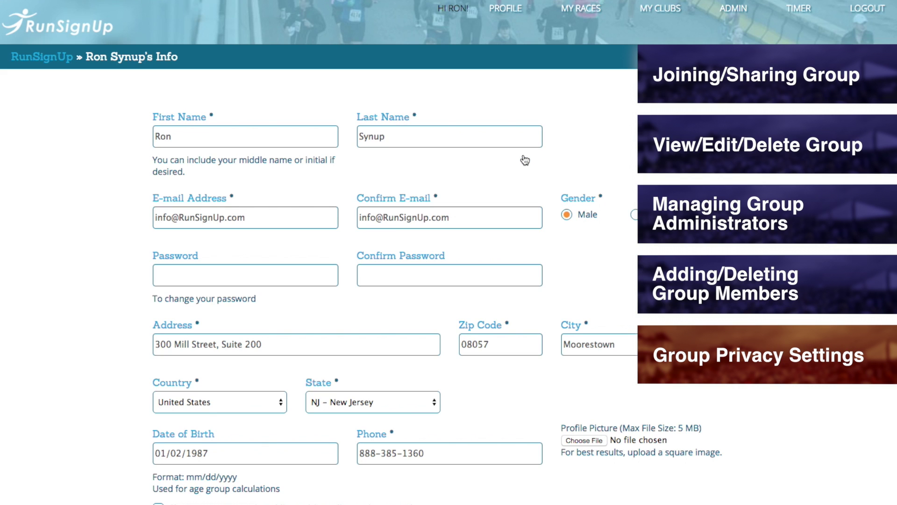
pyautogui.scroll(-3, 519, 159)
pyautogui.click(208, 391)
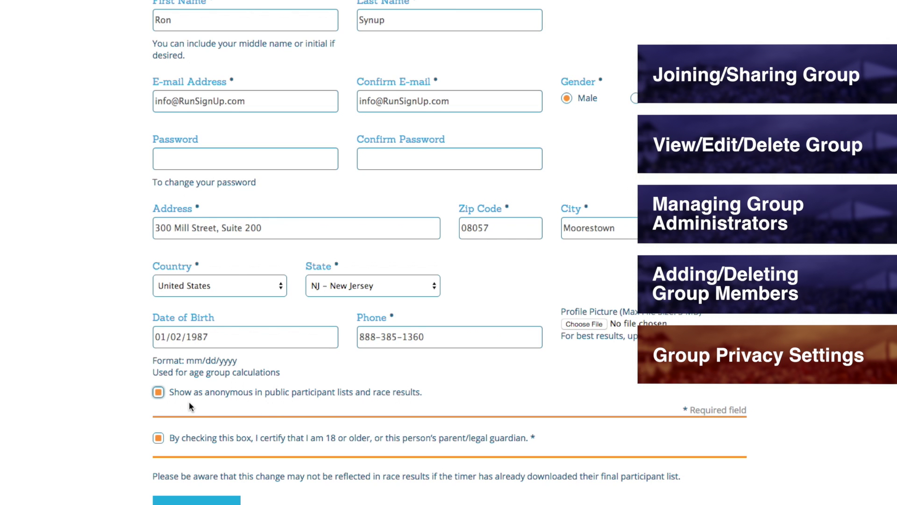
pyautogui.click(201, 500)
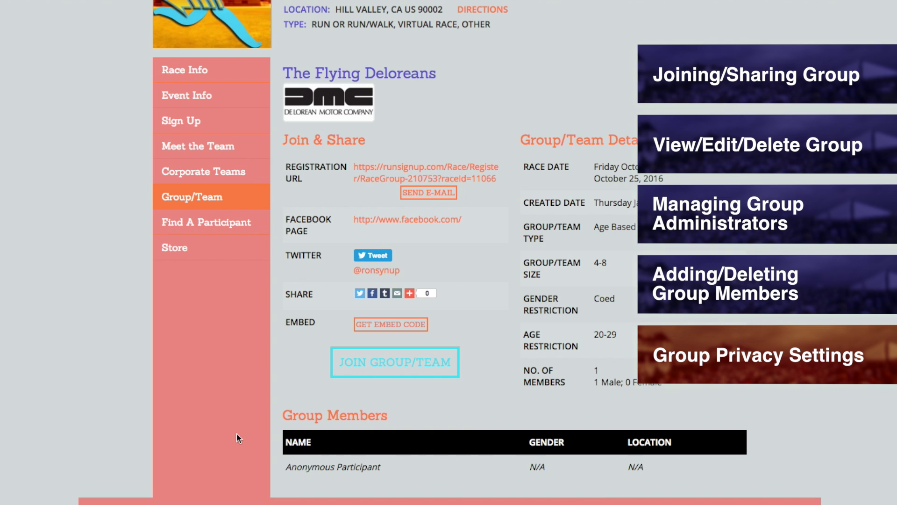
# - Go from Race Info and the Questions? form to RunSignUp's HOW TO tutorials page
pyautogui.scroll(6, 133, 328)
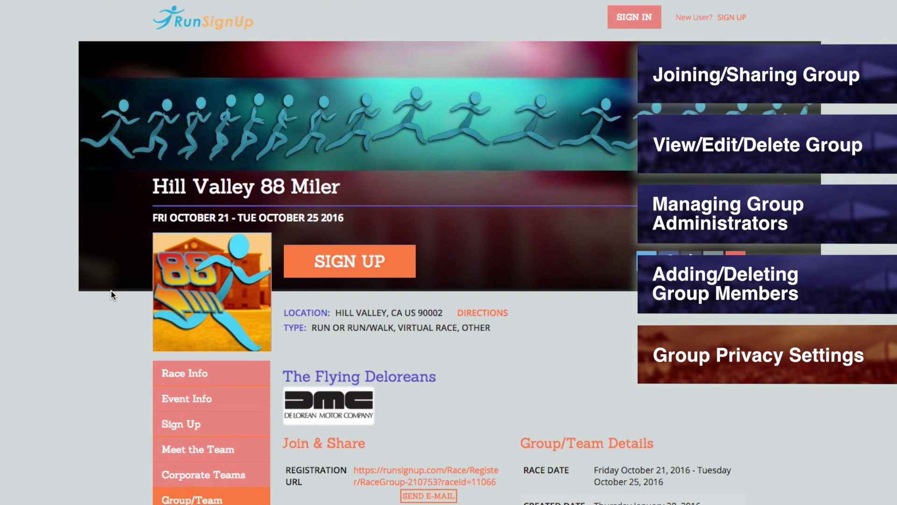
pyautogui.click(180, 372)
pyautogui.scroll(-8, 493, 357)
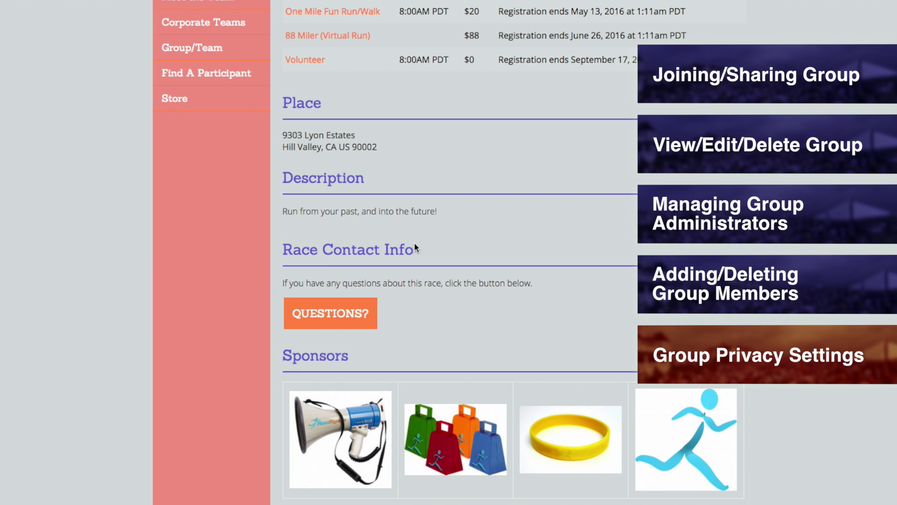
pyautogui.click(350, 313)
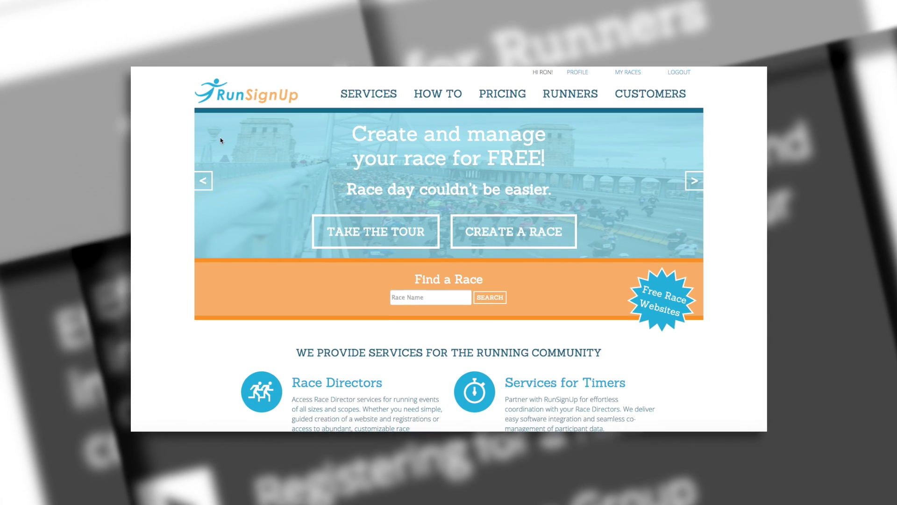
pyautogui.click(431, 96)
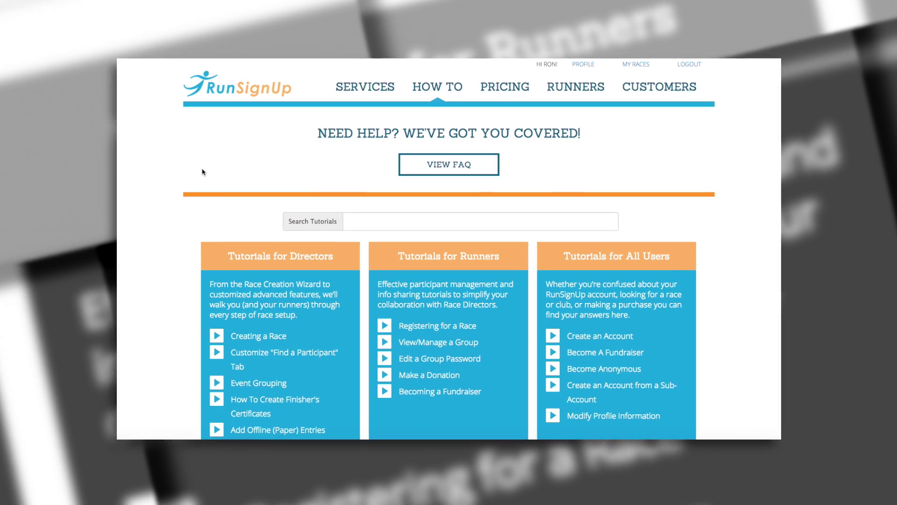